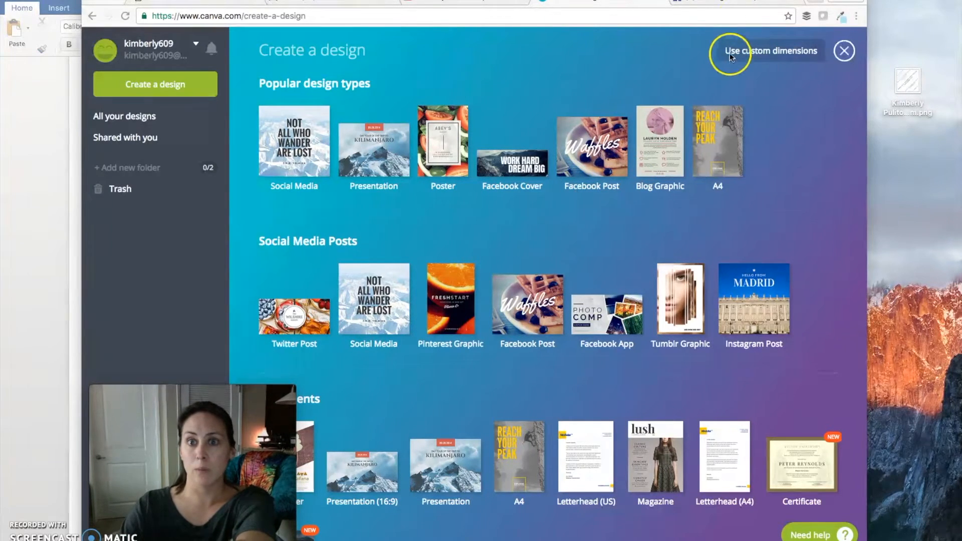
Switch to the Facebook page's photo album and examine the Scentsy product graphics and their coloured-border layout
left_click(734, 3)
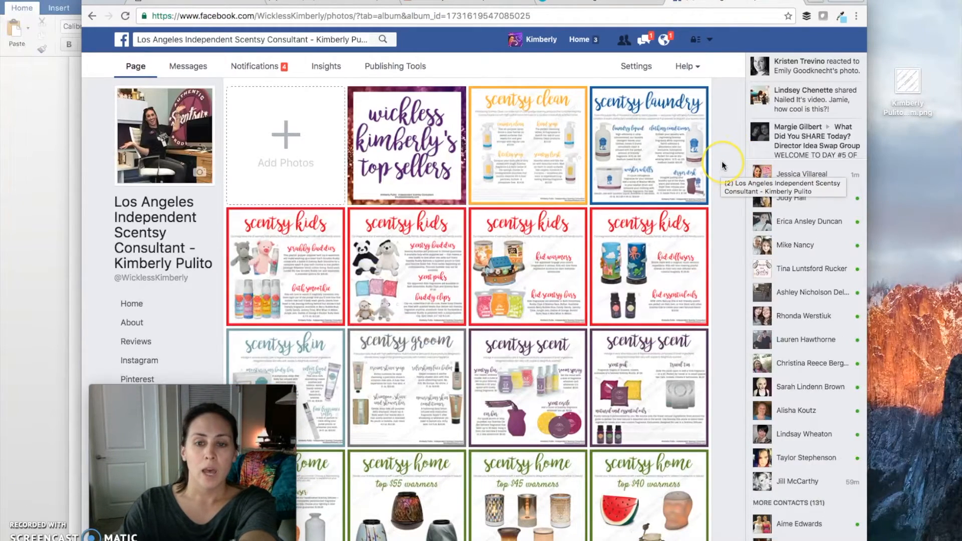
scroll(723, 165, "down", 1)
scroll(723, 165, "down", 2)
scroll(723, 165, "up", 3)
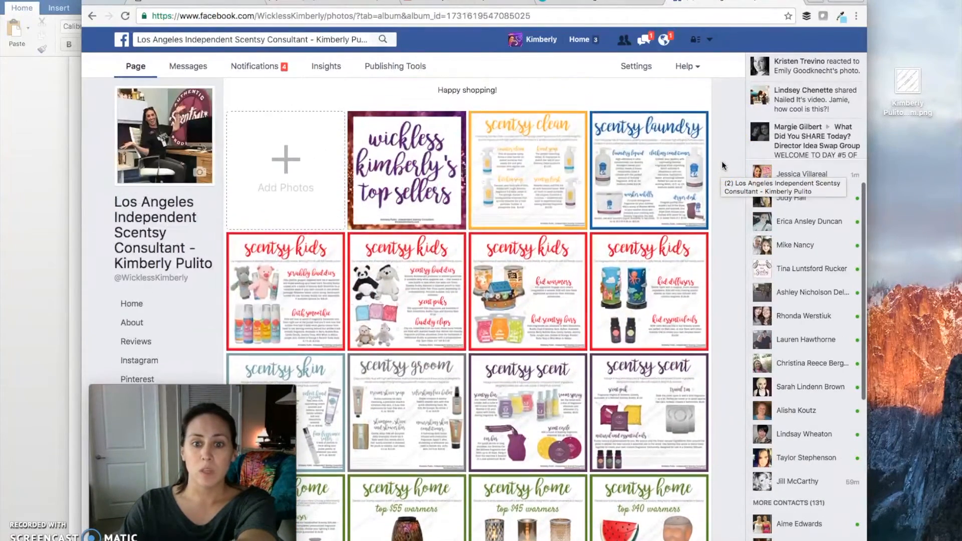
scroll(723, 166, "up", 1)
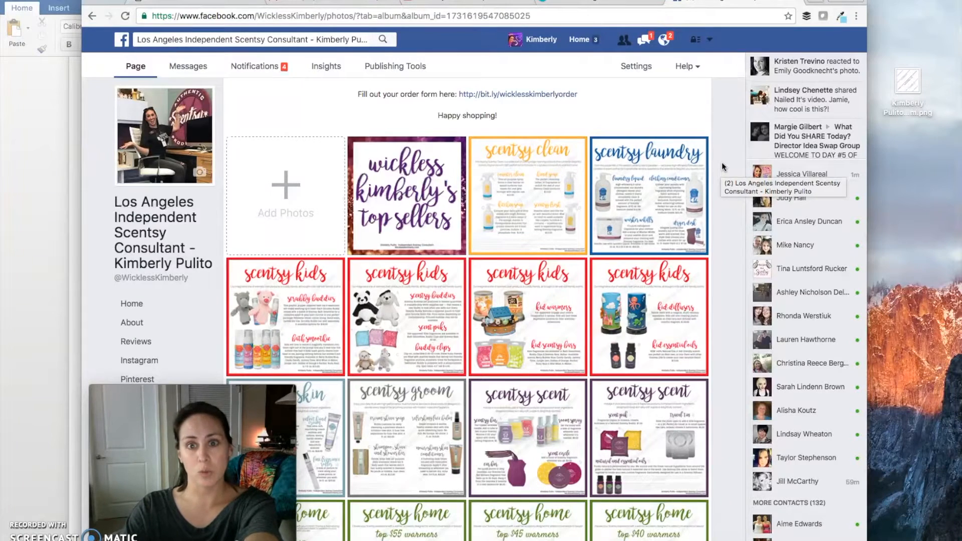
left_click(722, 176)
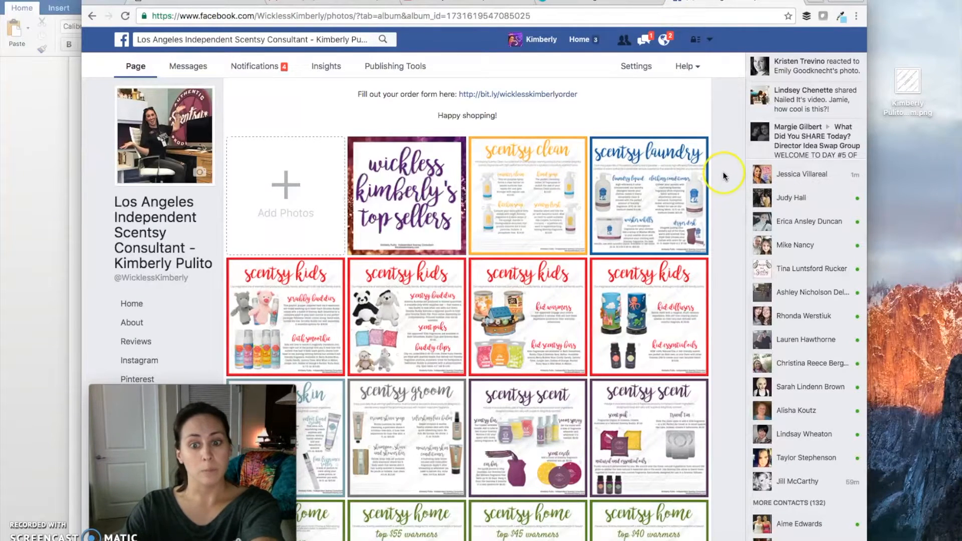
Return to Canva and create a new blank Social Media design
left_click(588, 2)
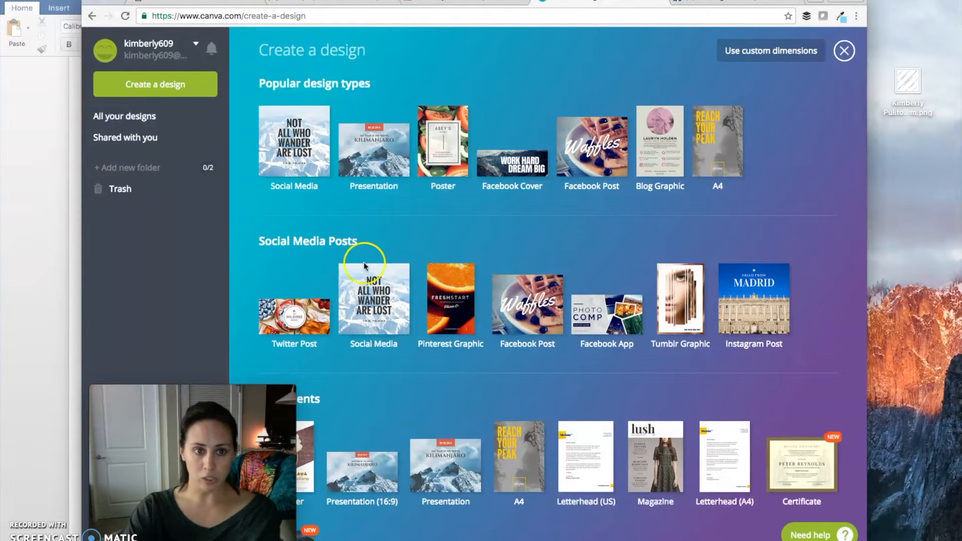
left_click(297, 146)
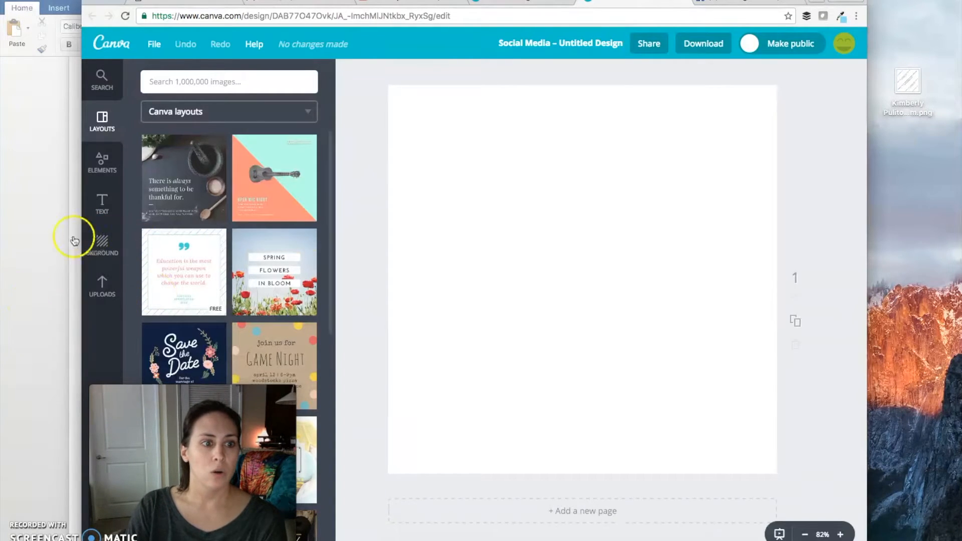
Browse the available backgrounds and fill the blank design's background with a custom bright red, ff0007
left_click(97, 253)
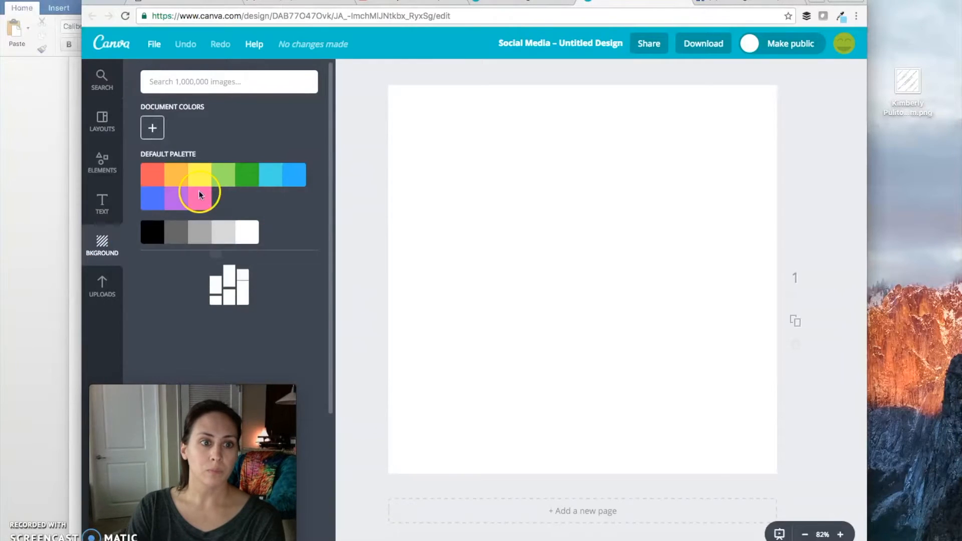
scroll(286, 223, "down", 4)
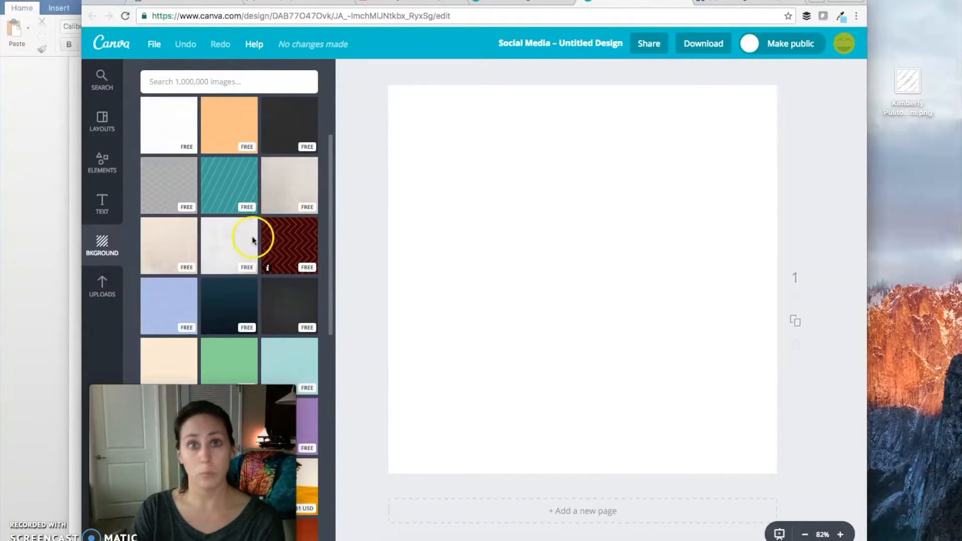
scroll(230, 217, "down", 10)
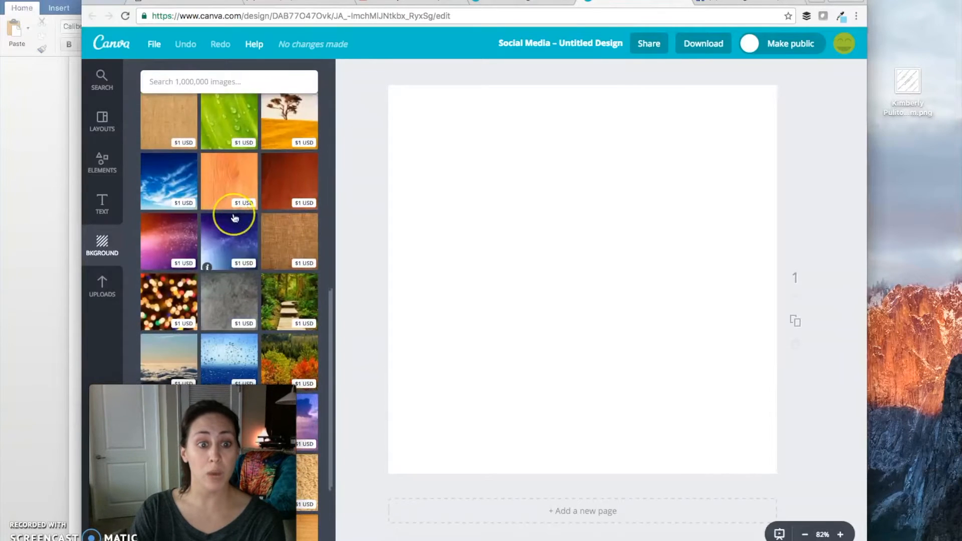
scroll(234, 219, "down", 1)
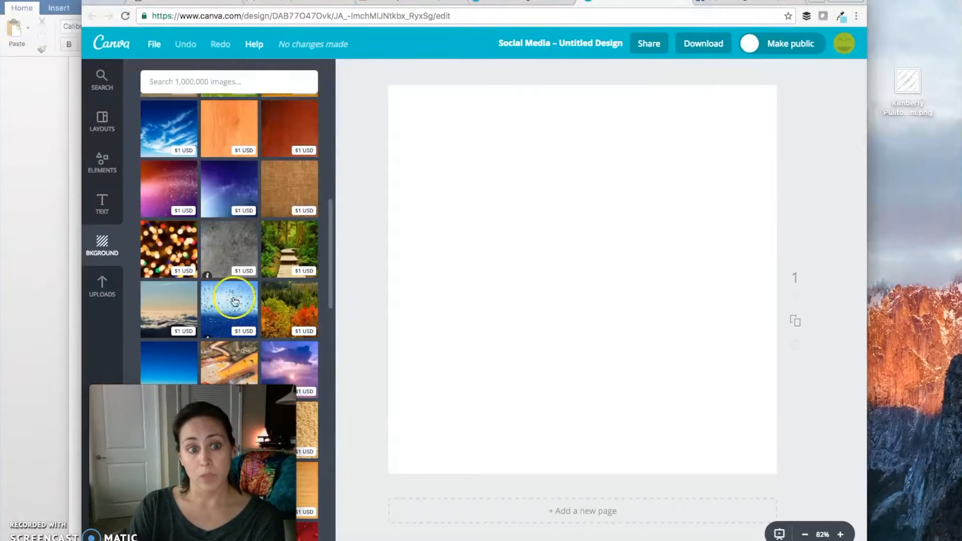
scroll(263, 278, "up", 10)
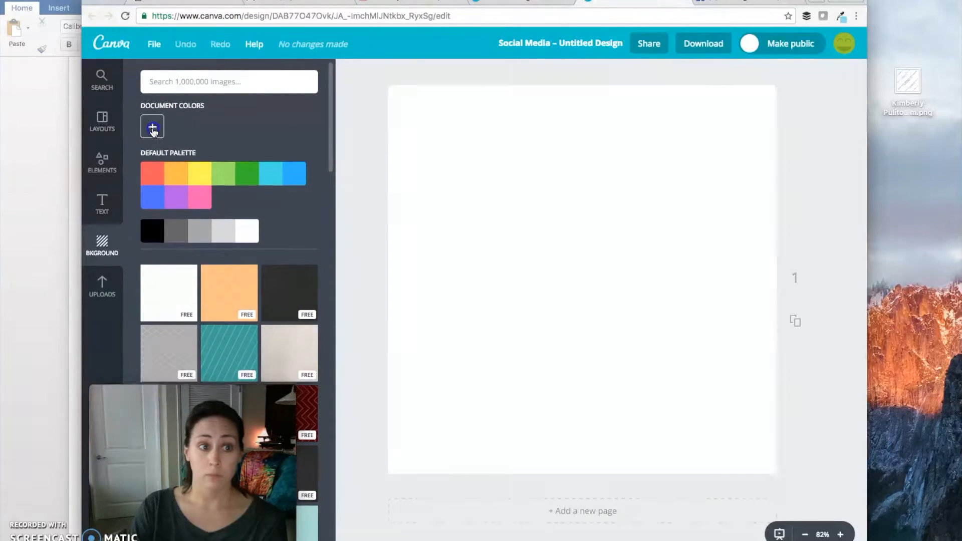
left_click(153, 130)
left_click(270, 194)
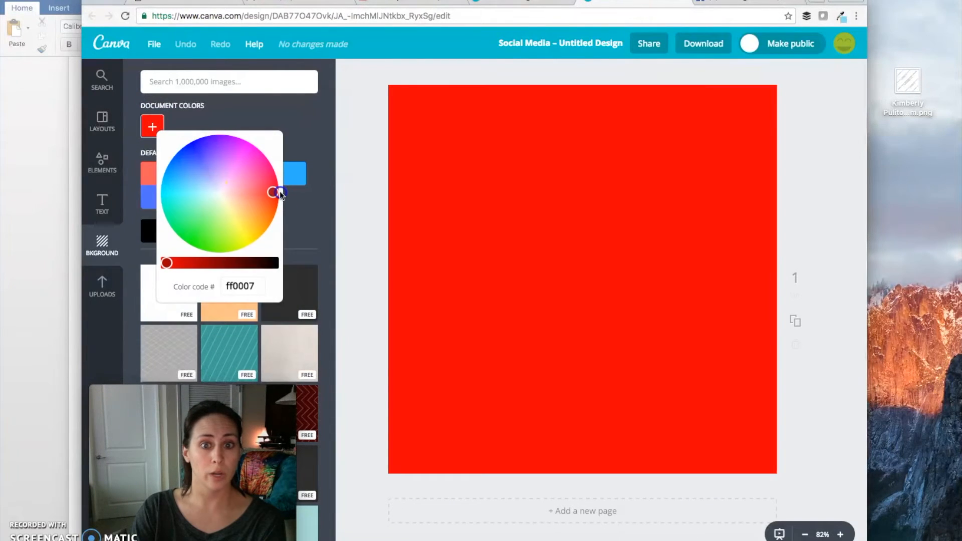
left_click(301, 131)
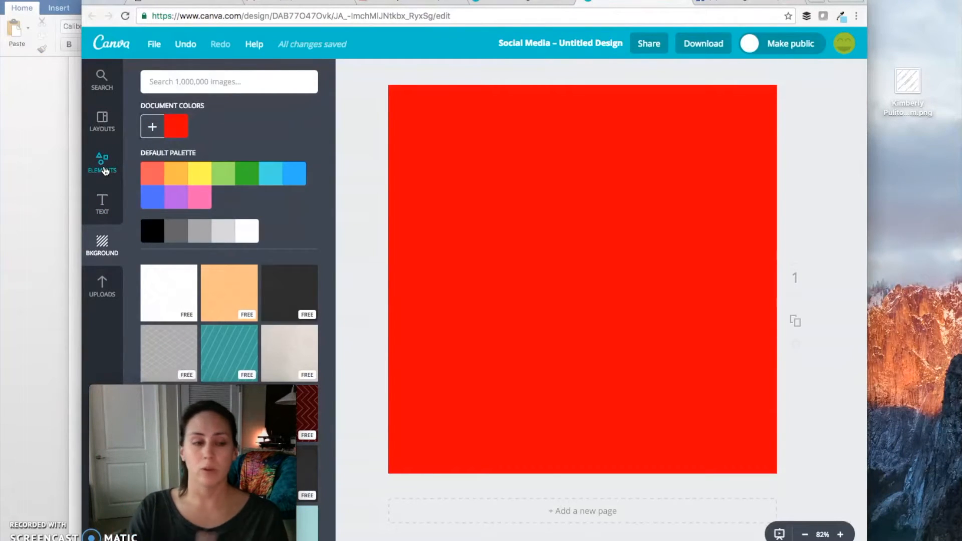
Add a white square shape, enlarge it and centre it on the page, leaving an even red border
left_click(105, 171)
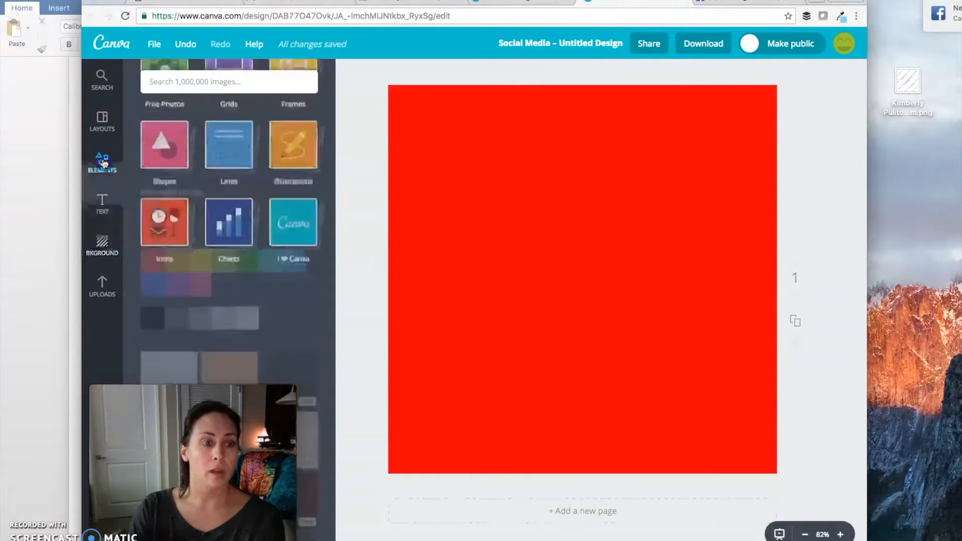
left_click(170, 213)
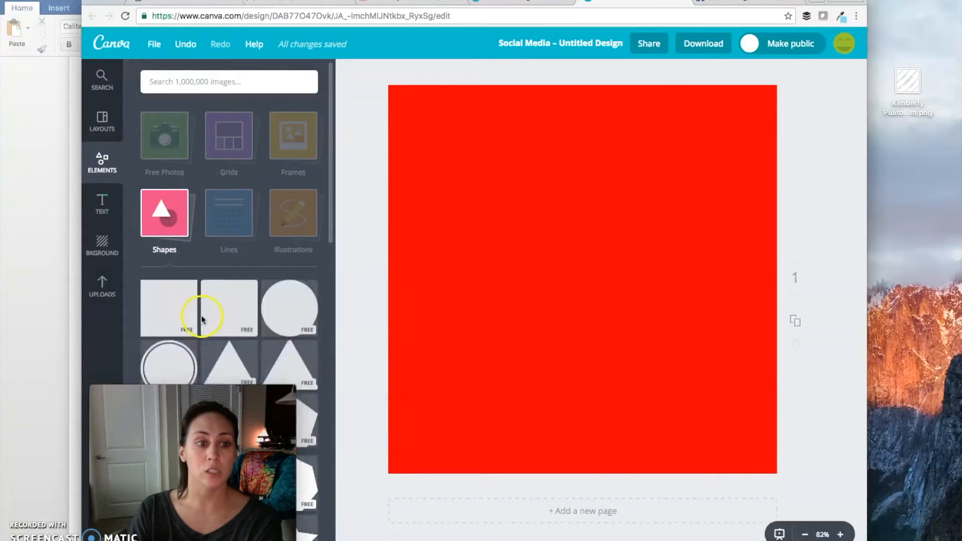
left_click(254, 300)
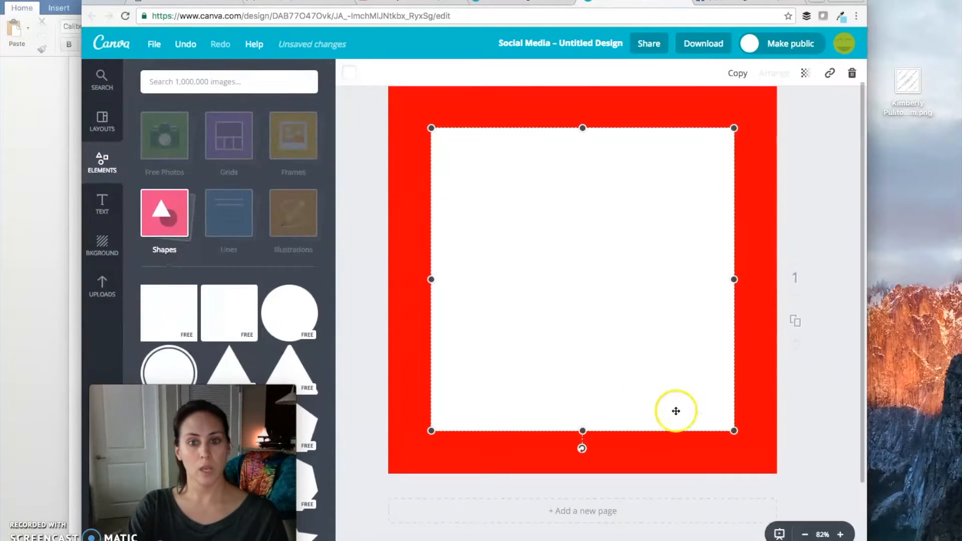
left_click_drag(733, 433, 787, 482)
left_click_drag(633, 325, 614, 308)
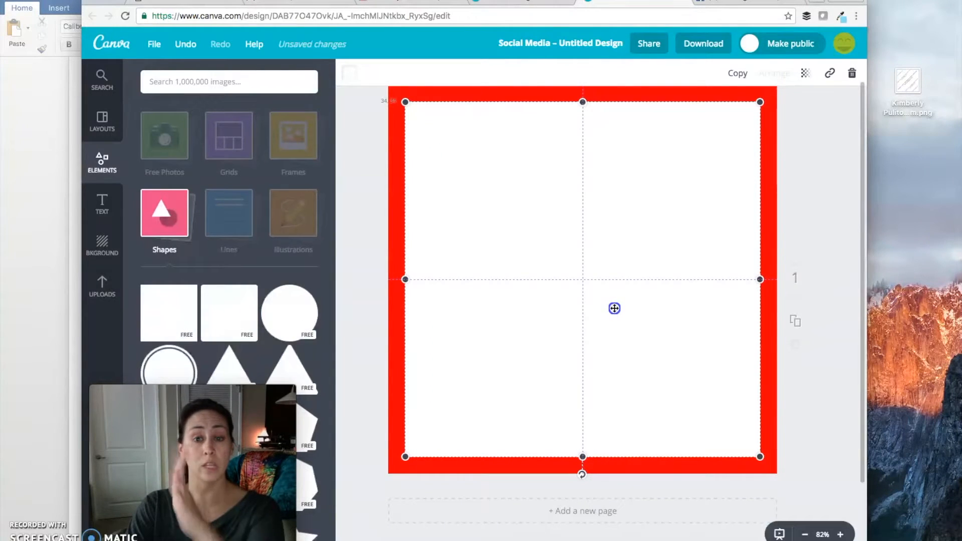
left_click(841, 286)
scroll(839, 283, "down", 1)
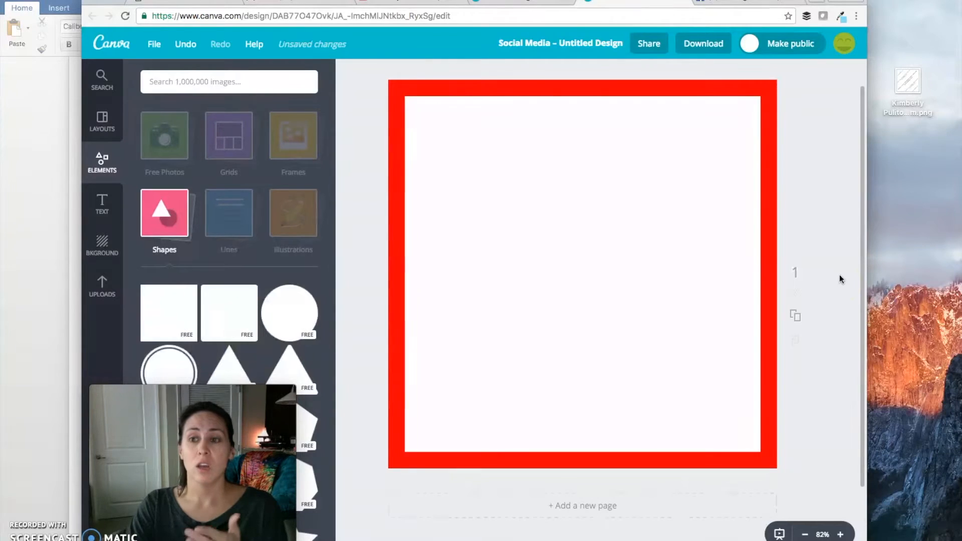
left_click(842, 275)
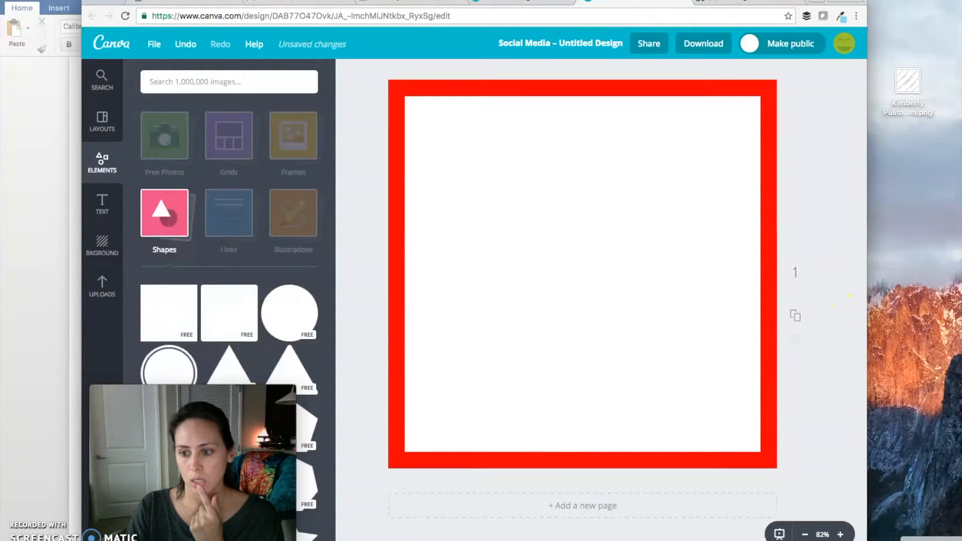
Switch to the catalog PDF and take a screenshot of the Juicy Pear, Sweet Melon and Twinkle Twinkle oils on page 29
key("super+Tab")
scroll(672, 415, "up", 10)
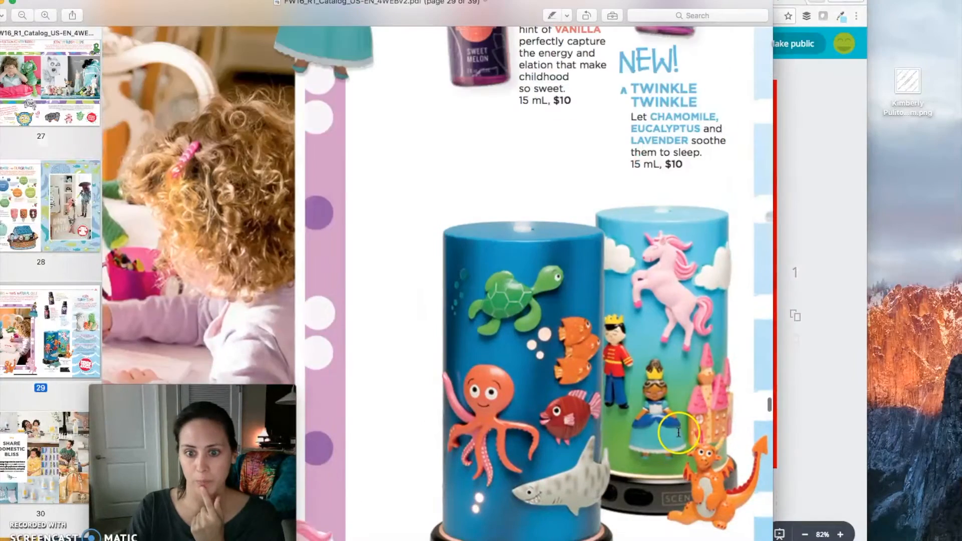
left_click(673, 417)
scroll(674, 417, "down", 1)
left_click_drag(510, 15, 479, 7)
scroll(575, 227, "down", 2)
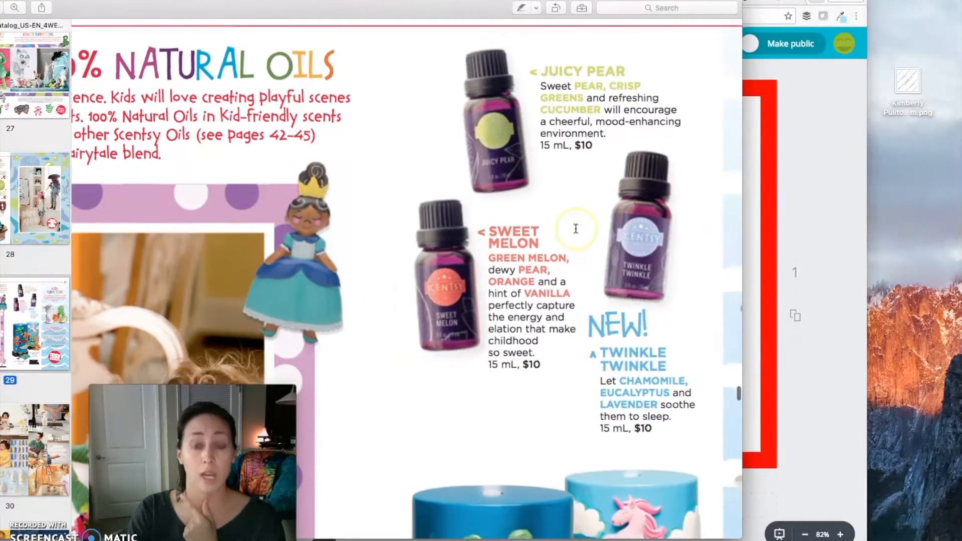
left_click(662, 295)
scroll(535, 393, "down", 4)
left_click(571, 412)
scroll(572, 409, "up", 7)
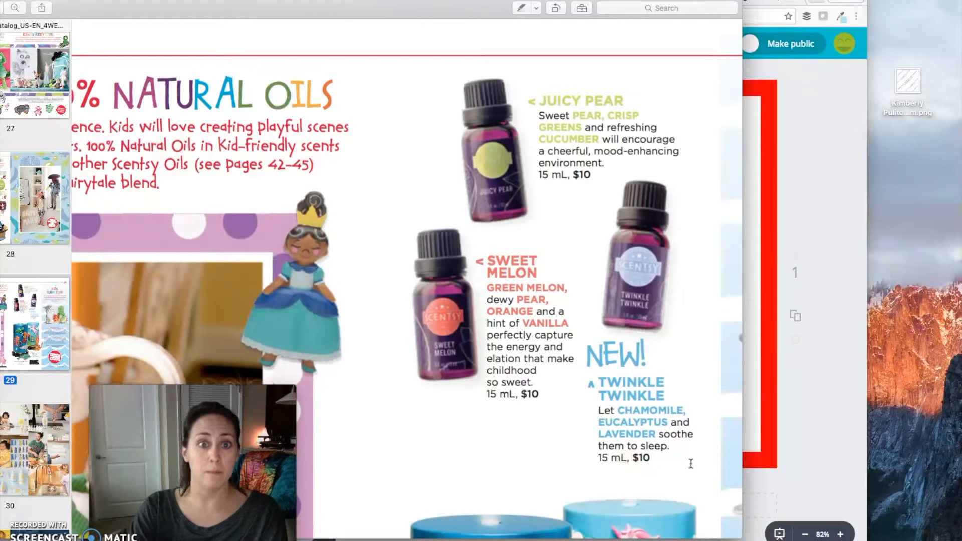
left_click_drag(405, 70, 699, 467)
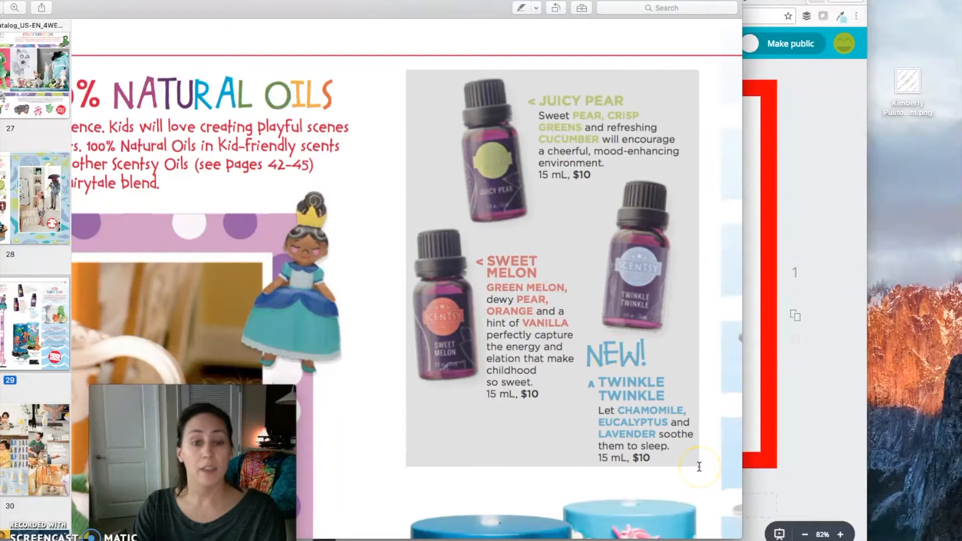
left_click_drag(699, 467, 701, 465)
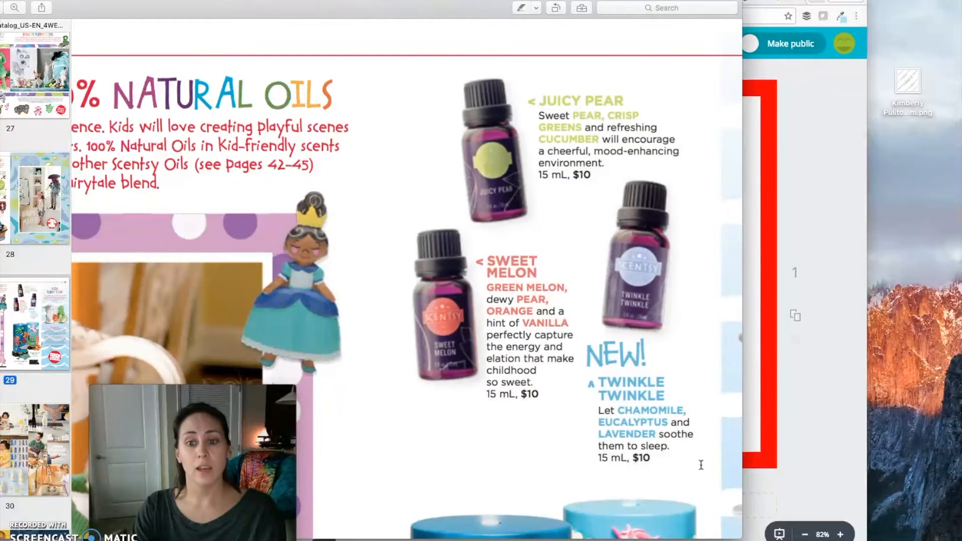
Take a screenshot of the Deep Blue Sea and Once Upon a Time diffusers, and put the catalog window away
scroll(604, 130, "down", 5)
scroll(605, 130, "down", 2)
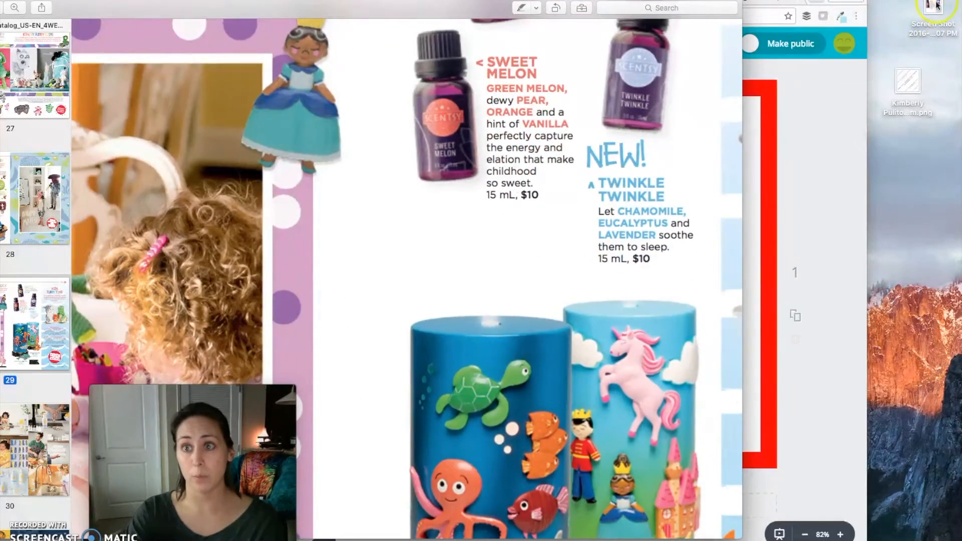
scroll(579, 317, "down", 6)
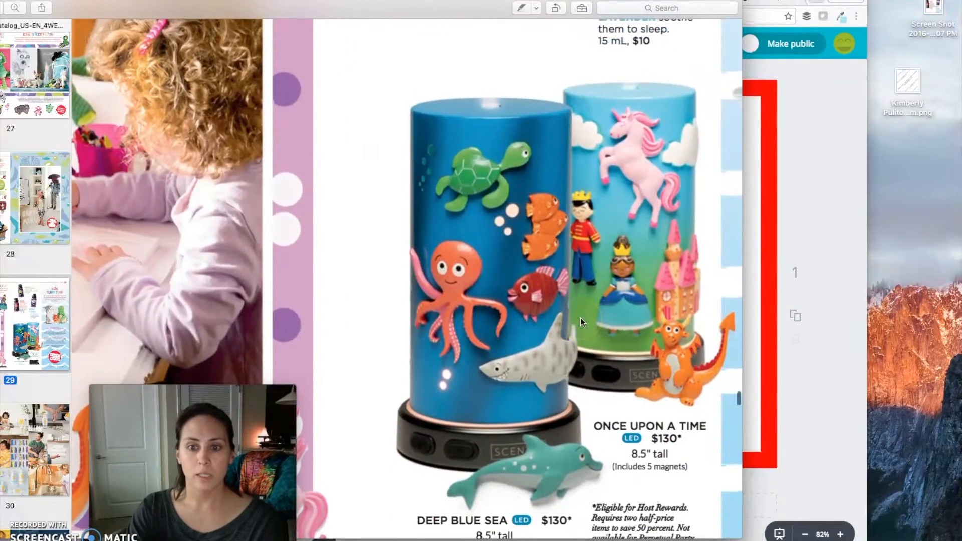
scroll(580, 318, "up", 1)
left_click(308, 116)
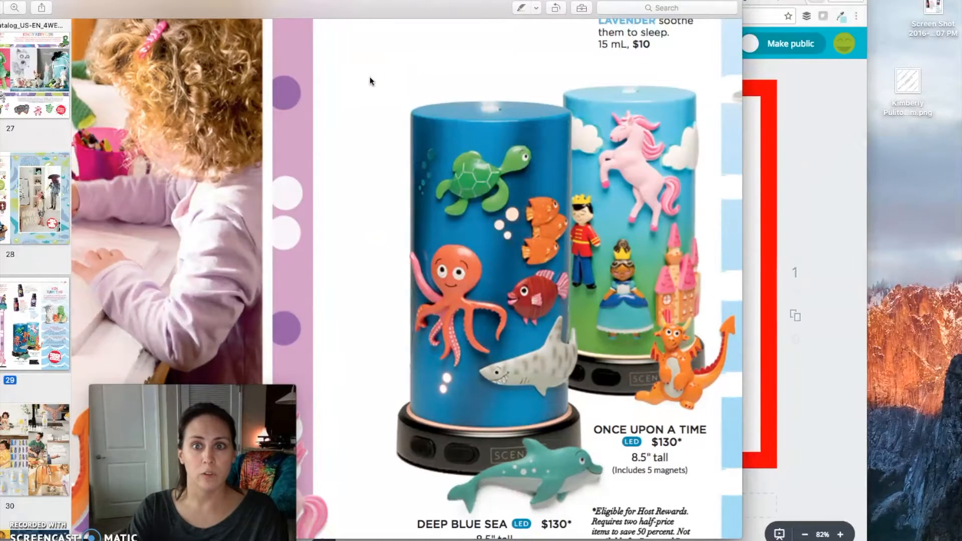
left_click_drag(378, 81, 740, 520)
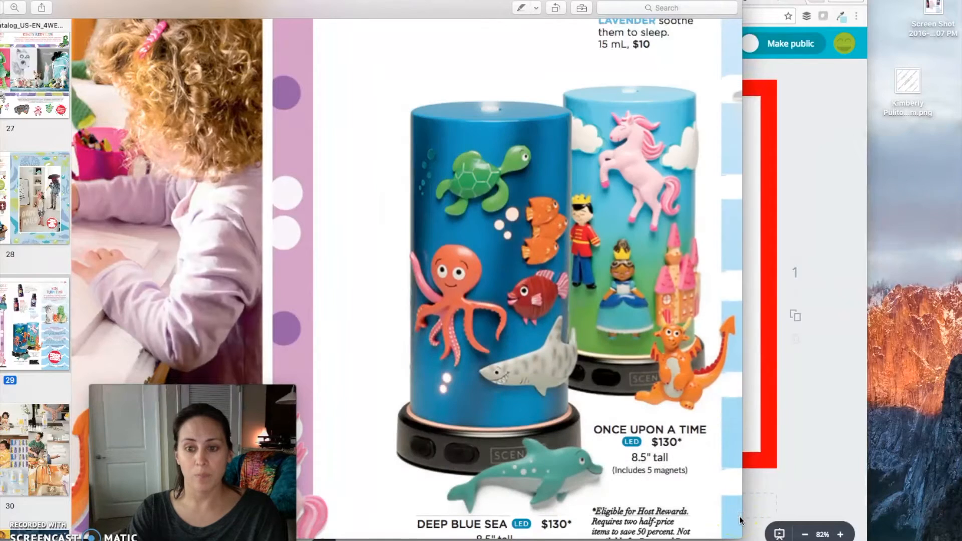
left_click_drag(83, 5, 105, 13)
left_click(84, 4)
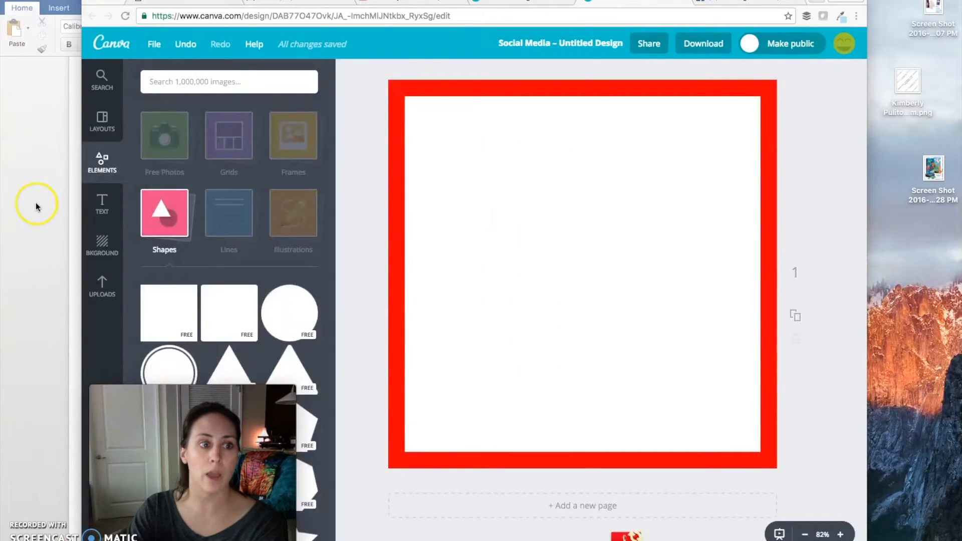
Switch to the blank Word document and insert the diffuser screenshot from the Desktop as a picture
left_click(35, 203)
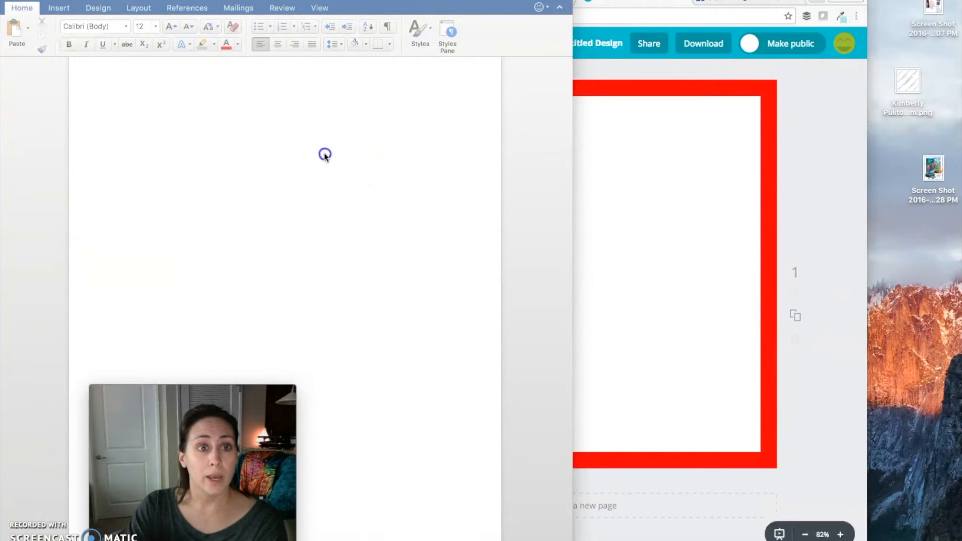
left_click(120, 118)
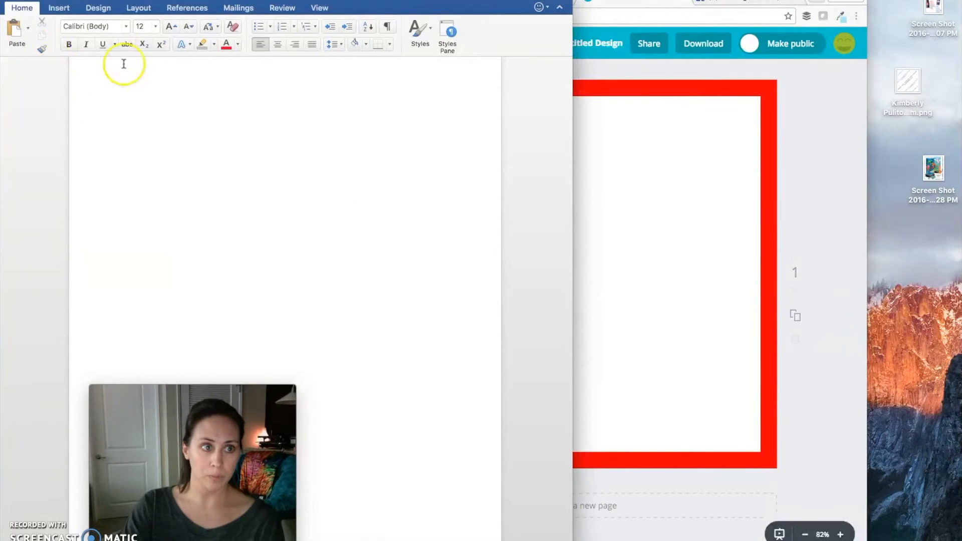
left_click(60, 8)
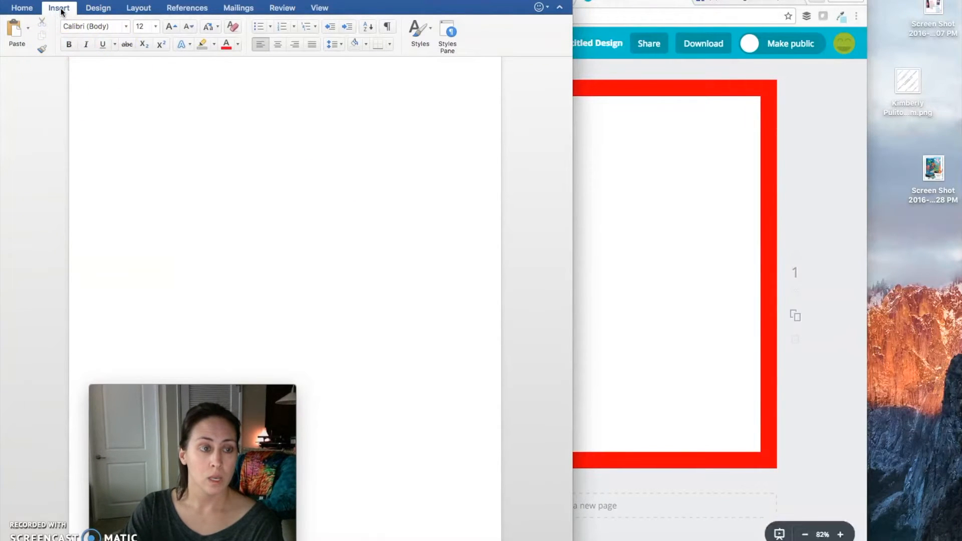
left_click(103, 34)
left_click(150, 63)
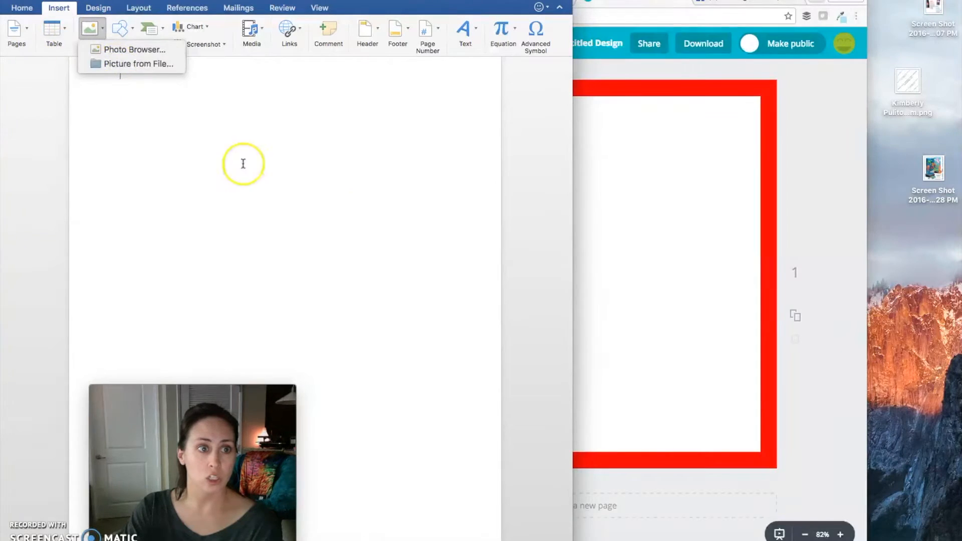
scroll(642, 203, "down", 10)
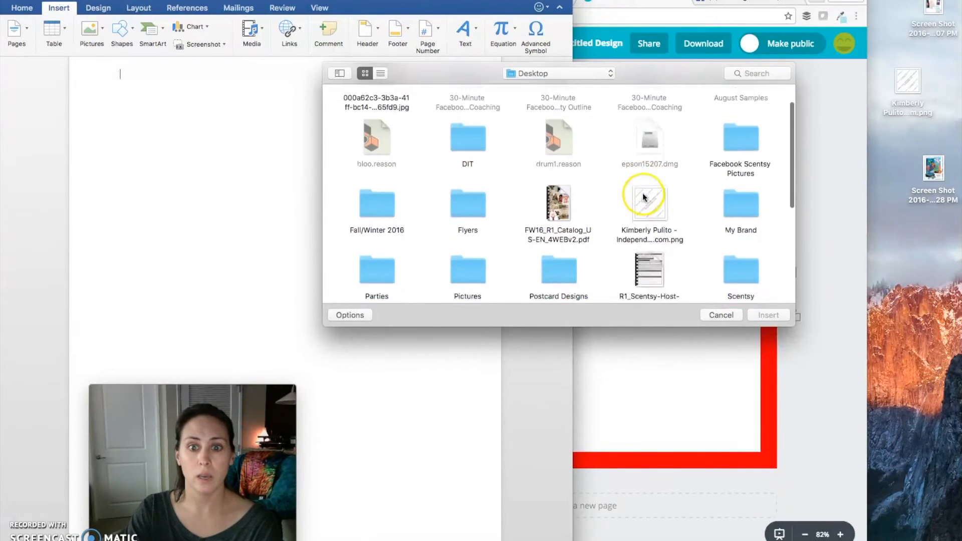
left_click(651, 133)
left_click(767, 315)
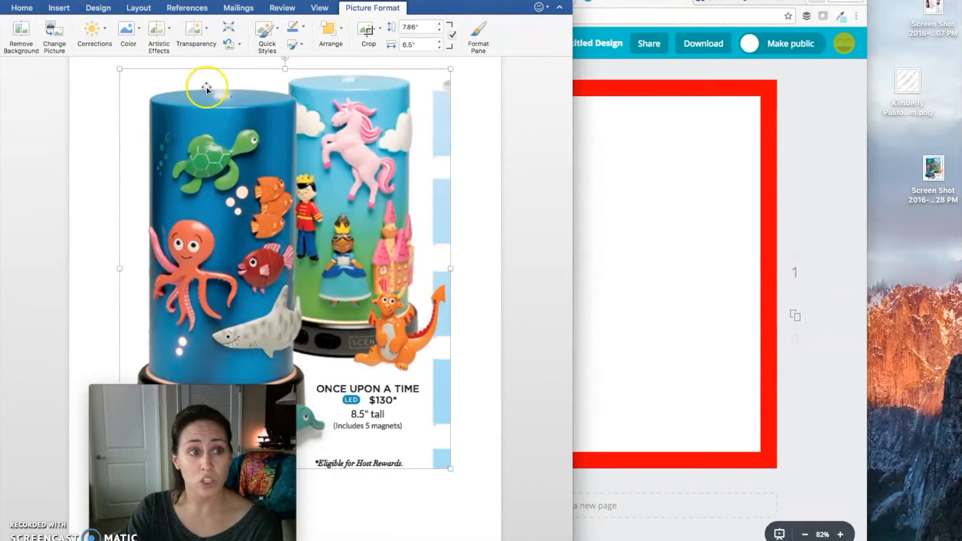
Start Remove Background on the diffuser picture and stretch the keep area out to the picture's corners so both diffusers are included
left_click(14, 29)
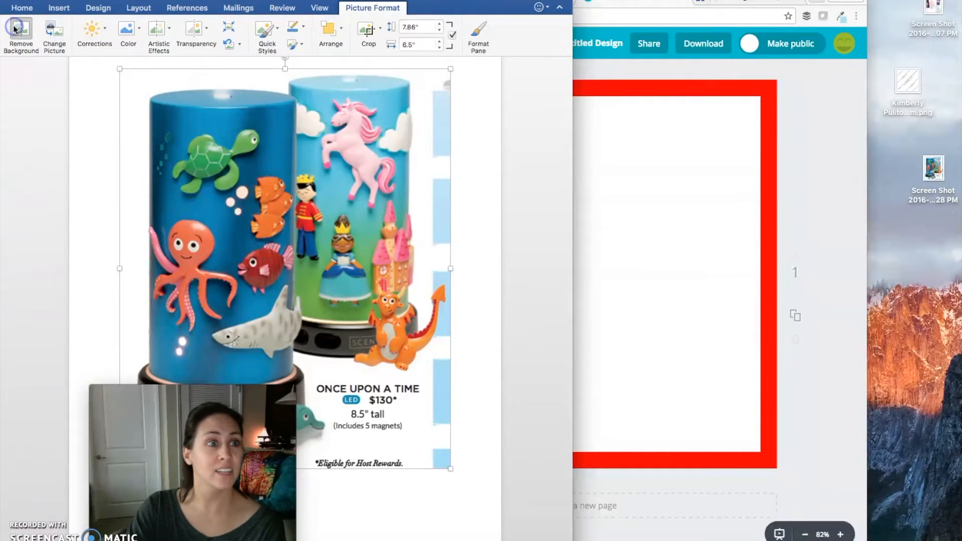
mouse_move(113, 391)
left_click_drag(112, 392, 549, 392)
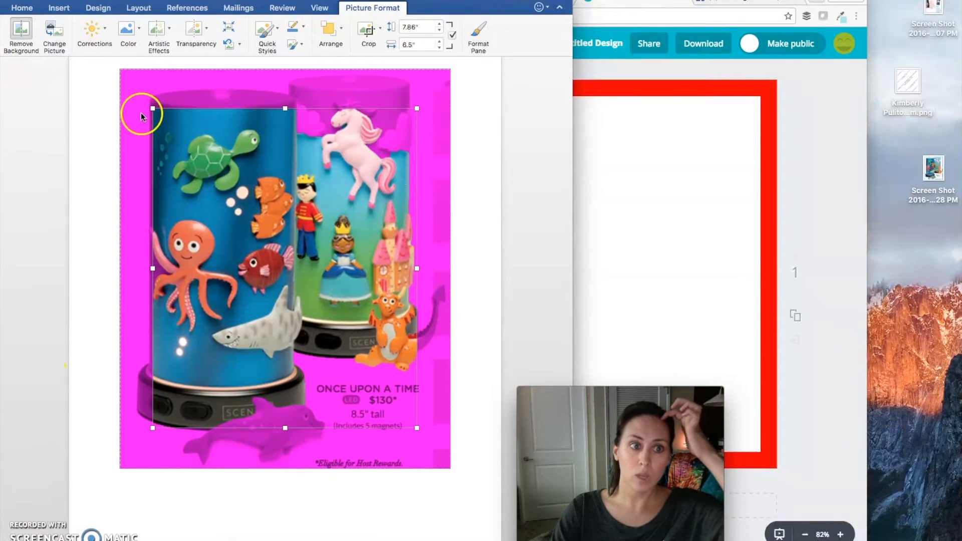
left_click(154, 109)
left_click(20, 30)
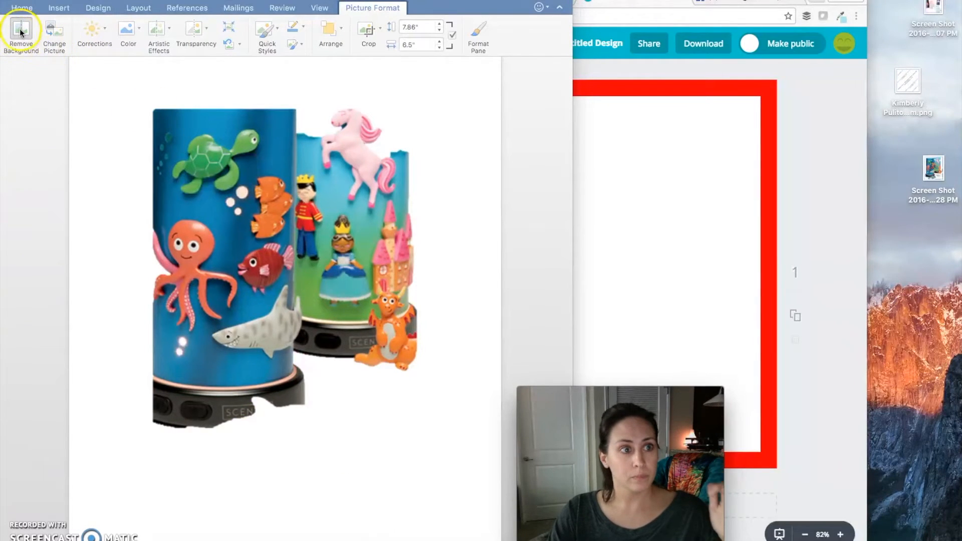
left_click_drag(153, 108, 121, 117)
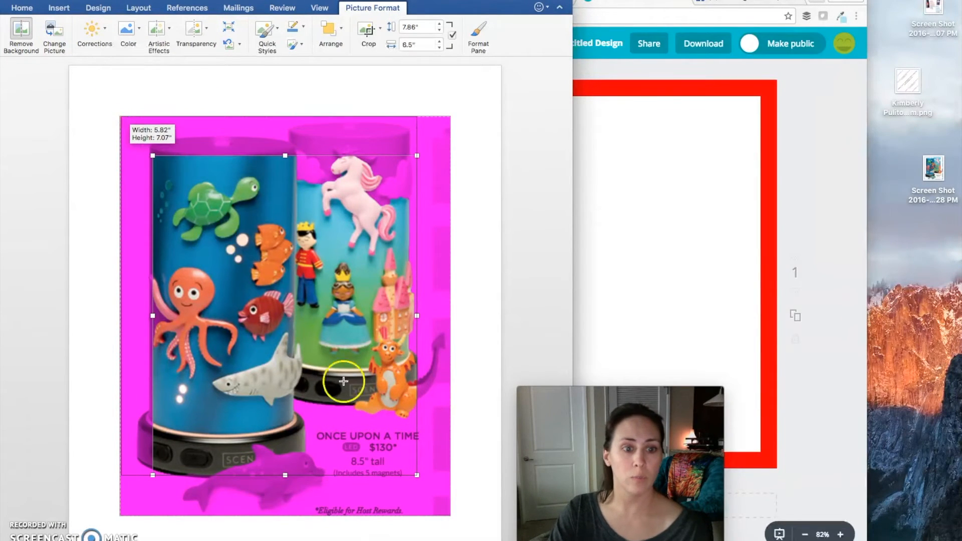
left_click_drag(419, 478, 449, 516)
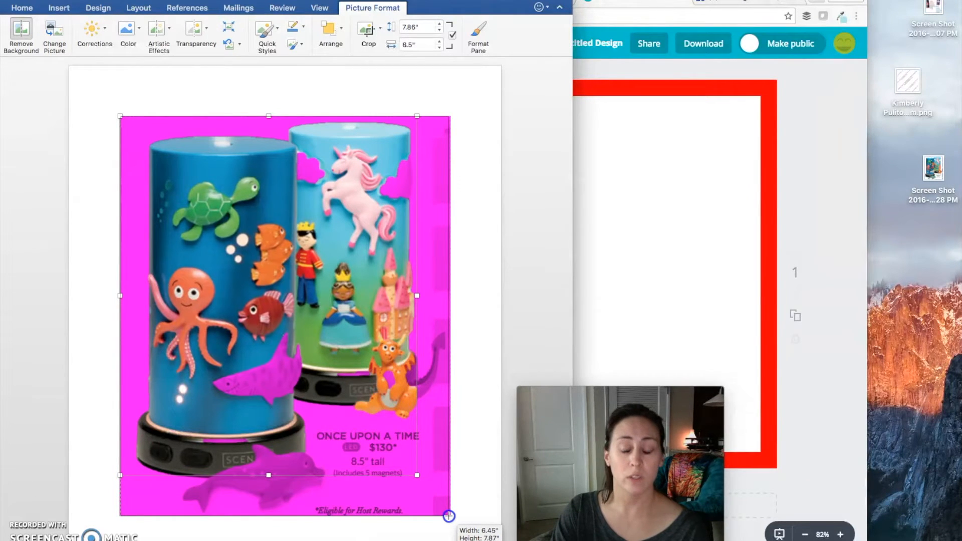
left_click_drag(449, 515, 448, 516)
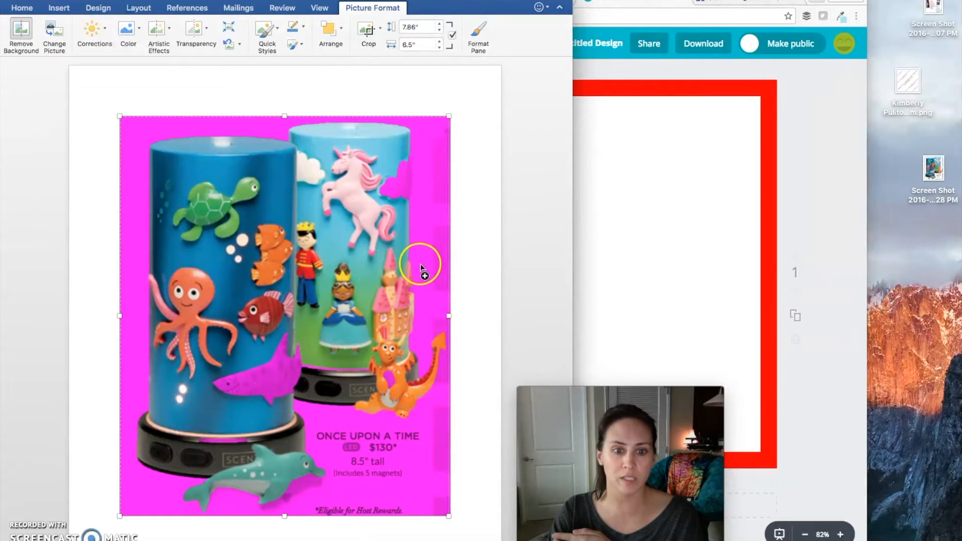
Mark the cloud, shark, dragon's belly, front base rim and dolphin's mouth as areas to keep, and apply the background removal
scroll(421, 264, "down", 1)
scroll(421, 264, "down", 1)
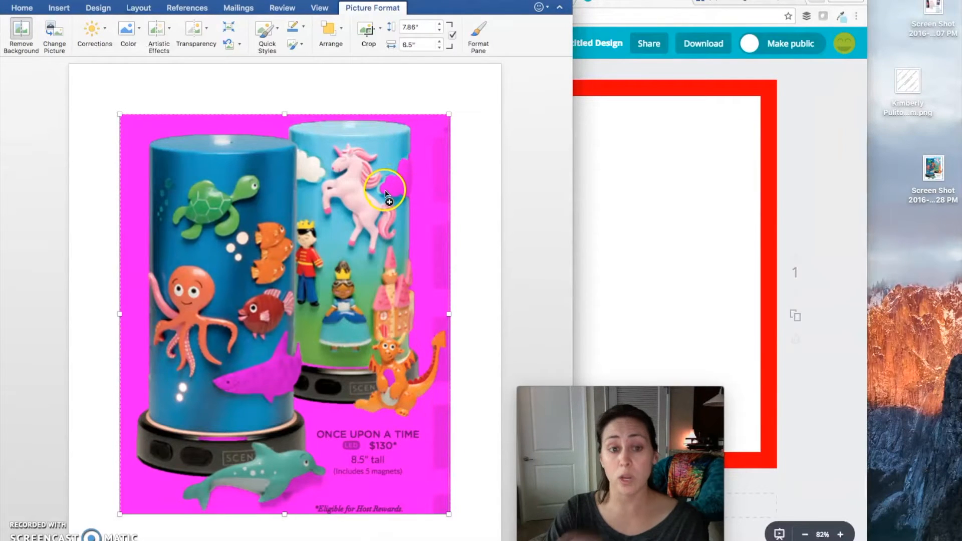
left_click_drag(385, 190, 410, 179)
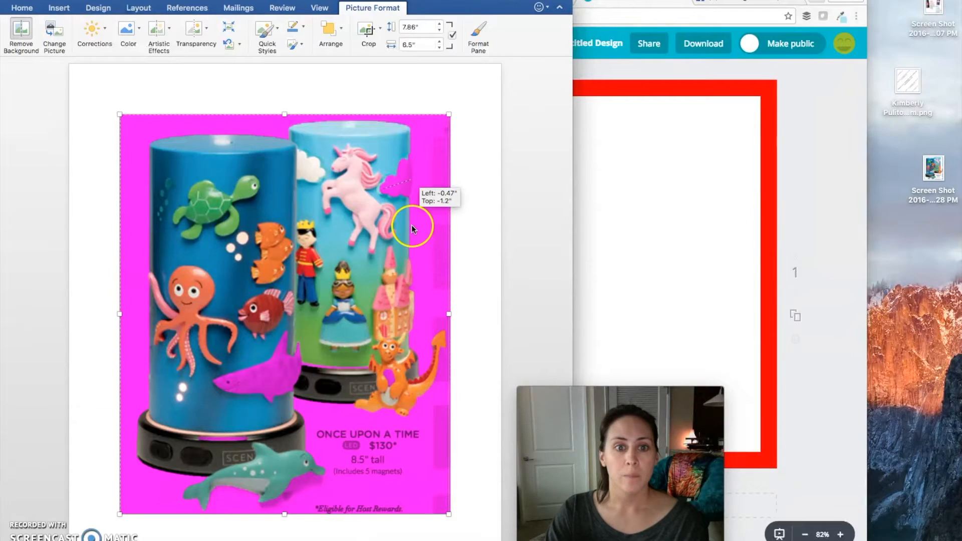
left_click_drag(224, 382, 296, 371)
left_click_drag(326, 415, 326, 415)
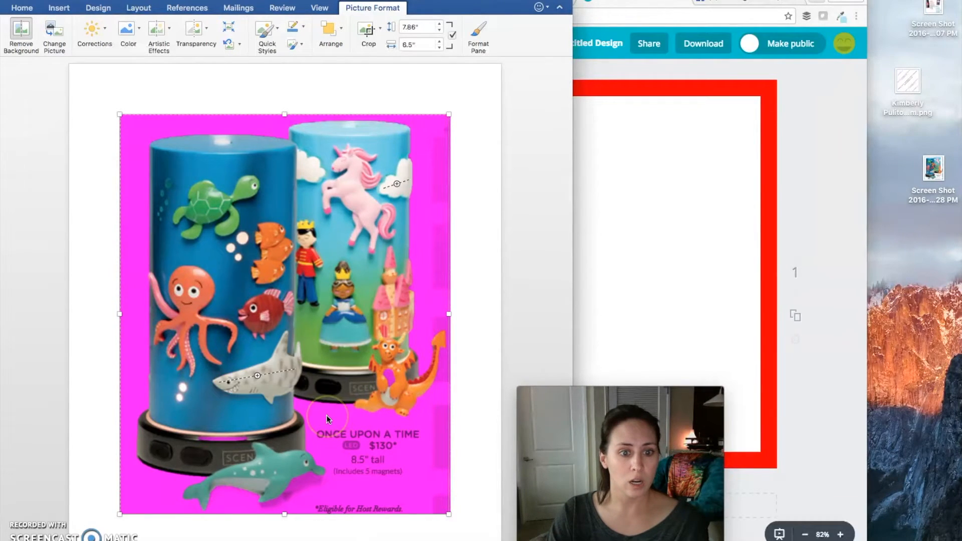
left_click_drag(392, 430, 392, 429)
left_click_drag(204, 440, 239, 440)
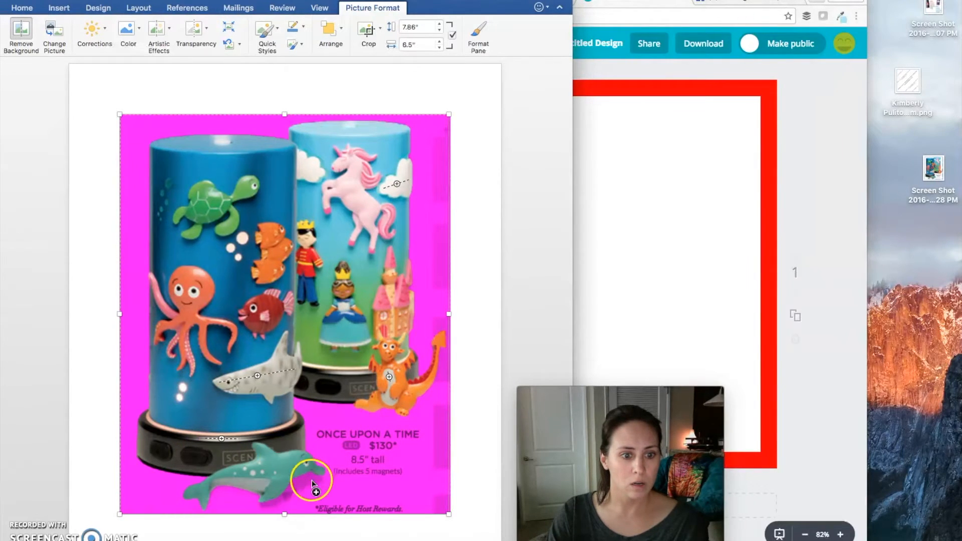
left_click_drag(294, 484, 313, 478)
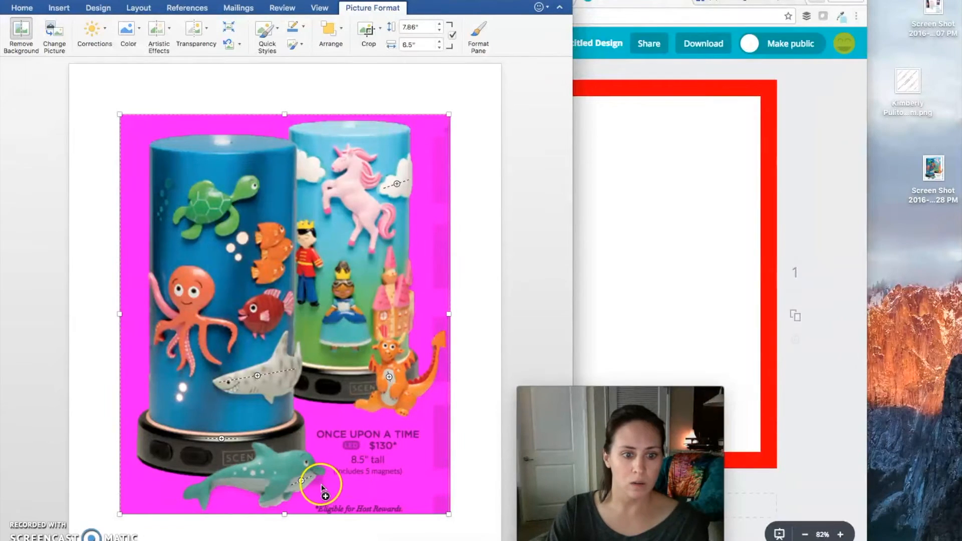
left_click_drag(319, 477, 318, 477)
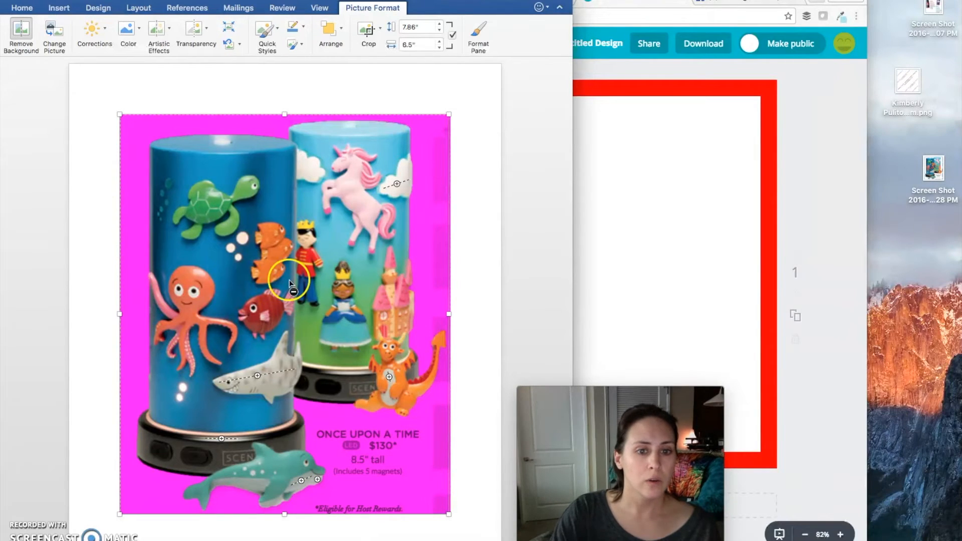
left_click(22, 34)
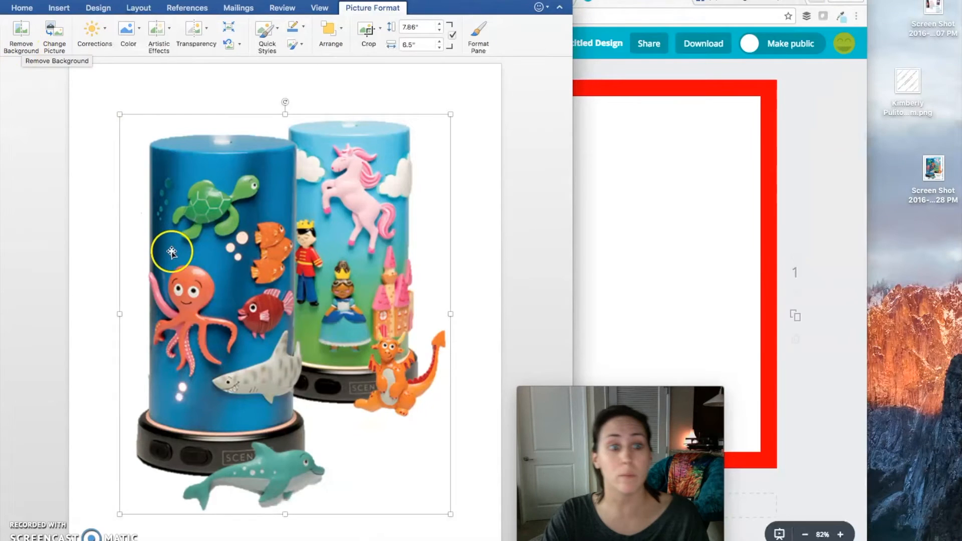
Save the cut-out diffuser picture to the Desktop as the PNG file diffuser.png
right_click(318, 269)
left_click(361, 316)
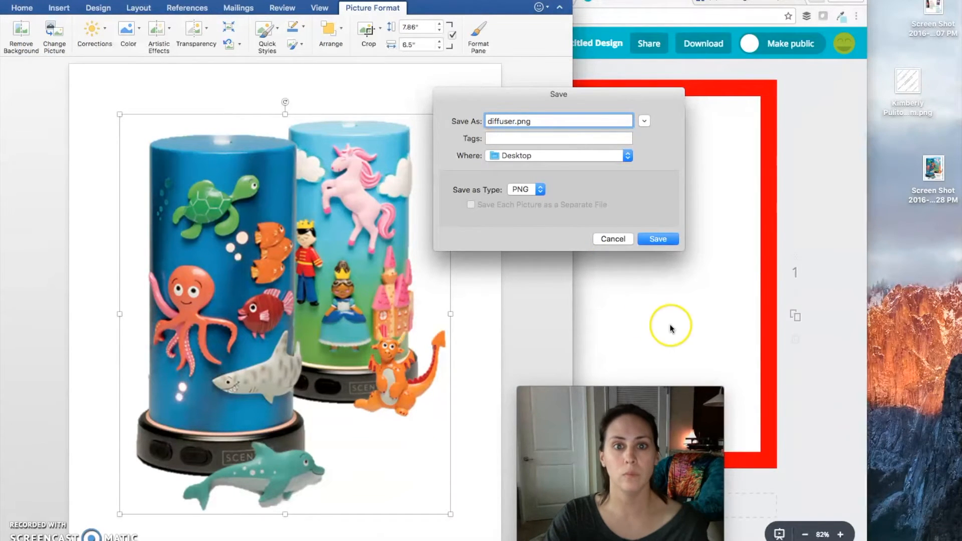
left_click(657, 239)
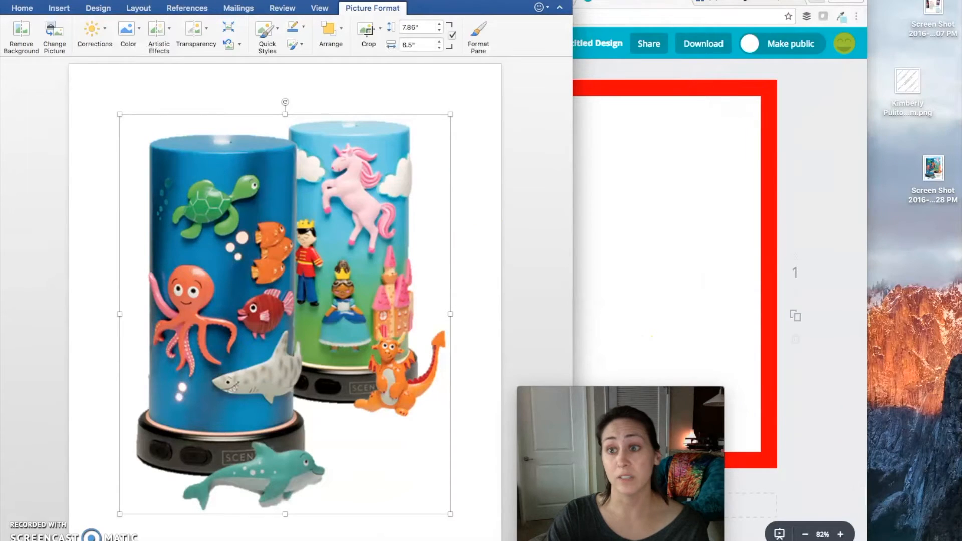
Put Word away, switch to Canva and upload the oils screenshot and diffuser.png from the Desktop
left_click(23, 1)
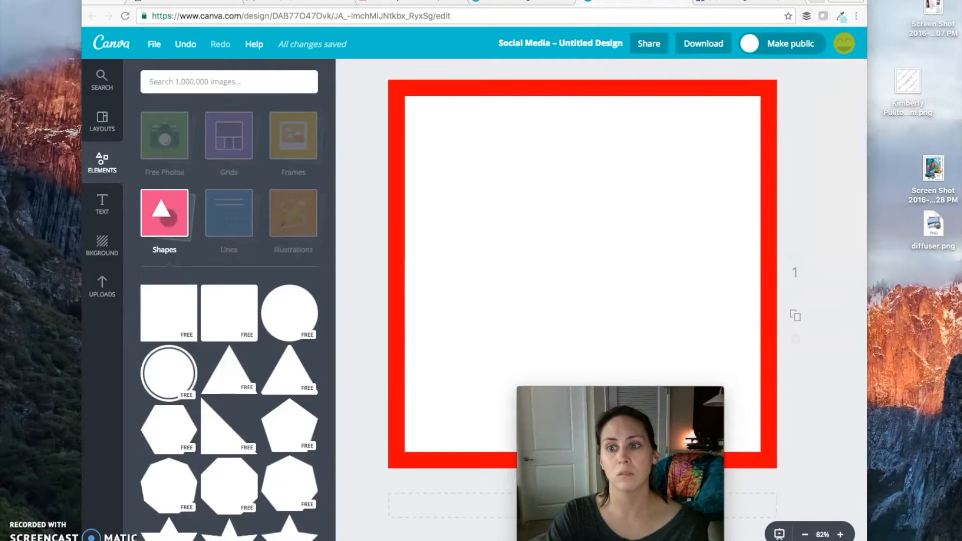
left_click(109, 296)
left_click(226, 243)
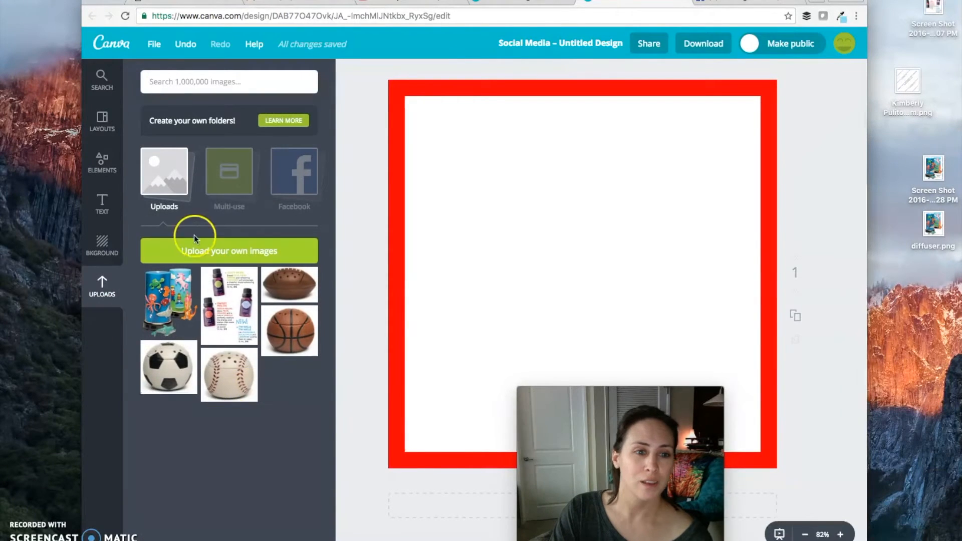
left_click(616, 161)
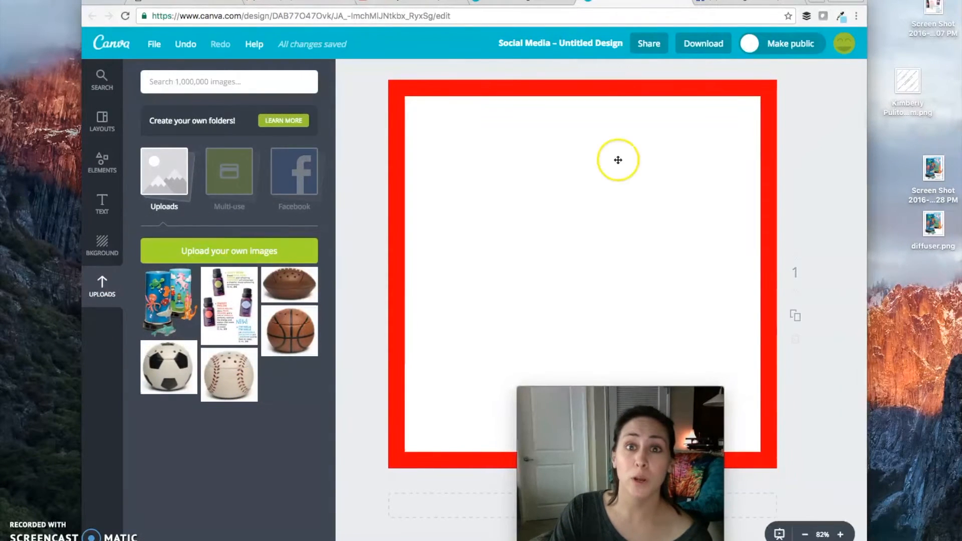
left_click(934, 9)
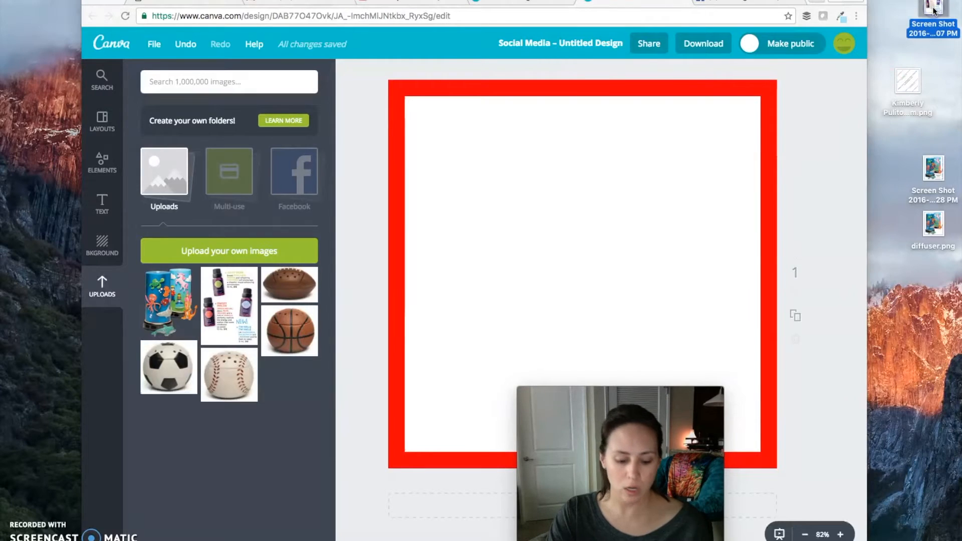
left_click(940, 236, "super")
left_click_drag(940, 235, 194, 325)
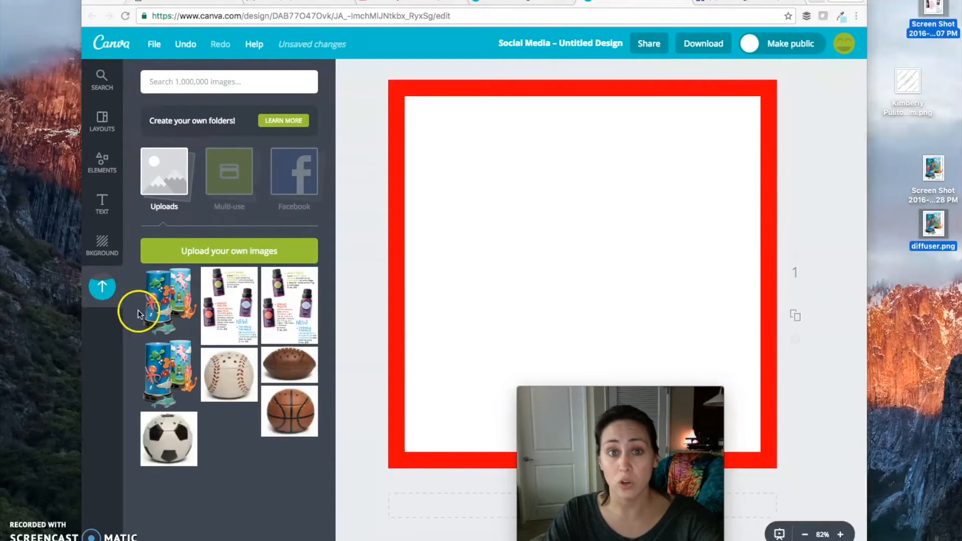
left_click_drag(601, 390, 171, 390)
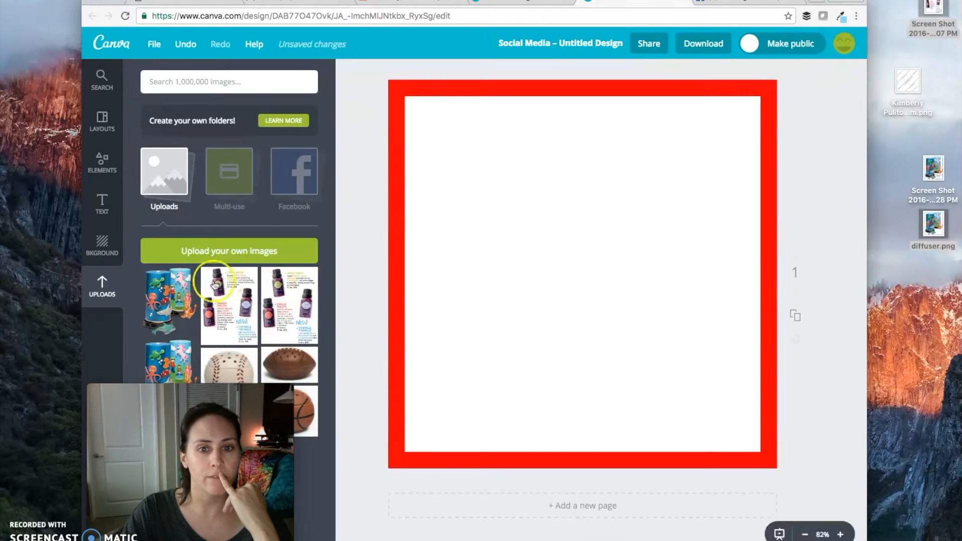
Place the diffuser cut-out on the page, shrink it to about half the page width and position it on the left of the white square
left_click_drag(168, 296, 635, 182)
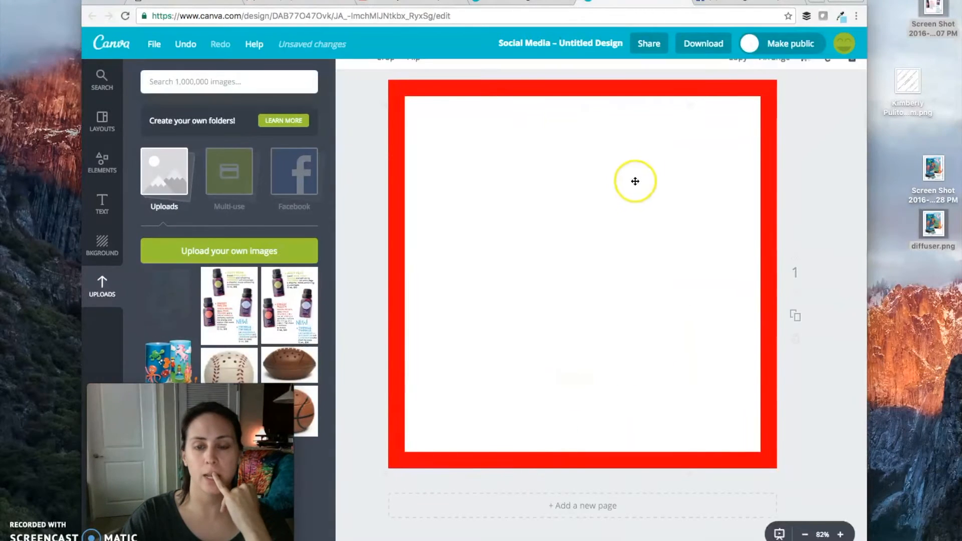
mouse_move(550, 249)
left_mouse_down()
mouse_move(516, 263)
mouse_move(516, 272)
mouse_move(519, 262)
mouse_move(555, 255)
left_mouse_up()
left_click_drag(697, 100, 596, 263)
left_click_drag(522, 280, 546, 195)
Place the oils image on the page, shrink it and position it in the lower right of the white square beside the diffusers
left_click_drag(220, 297, 639, 265)
left_click_drag(529, 138, 600, 235)
left_click_drag(686, 312, 667, 281)
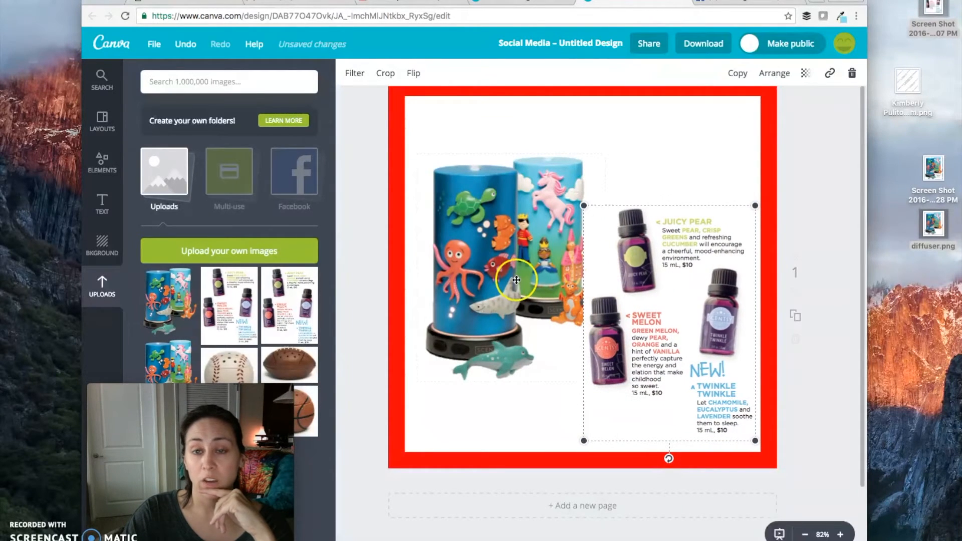
Bring the diffuser image forward over the oils image, and nudge the diffusers left and the oils slightly down
left_click(476, 271)
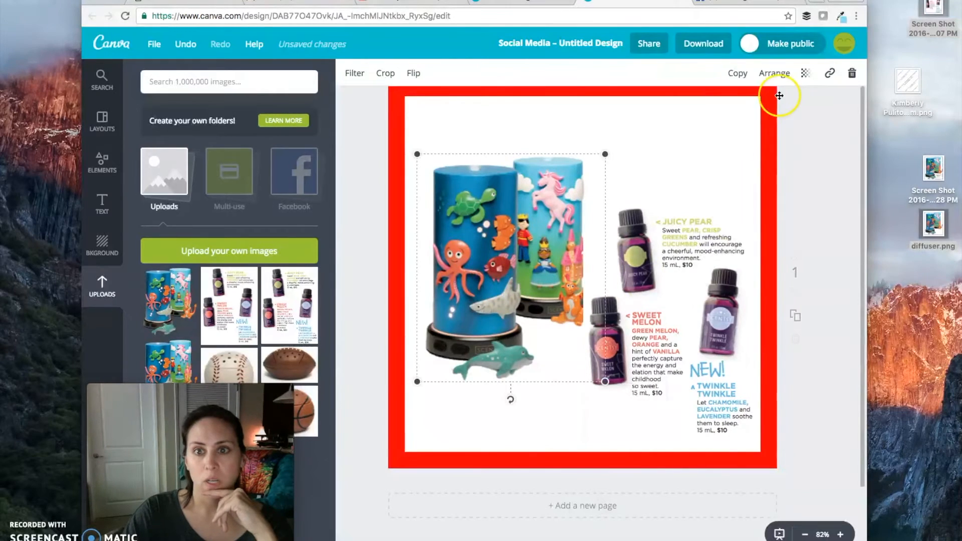
left_click(774, 74)
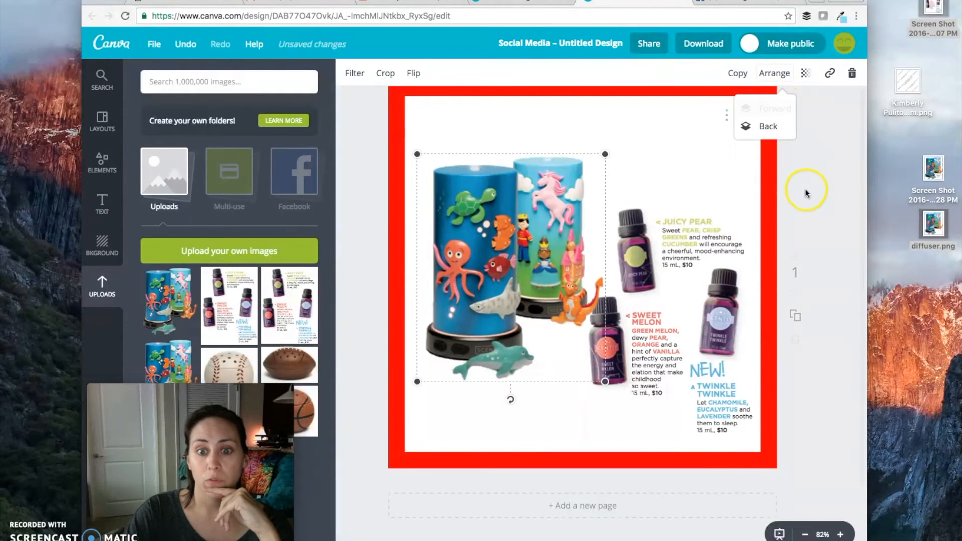
mouse_move(537, 307)
left_mouse_down()
mouse_move(538, 296)
mouse_move(532, 306)
left_mouse_up()
left_click_drag(688, 322, 687, 329)
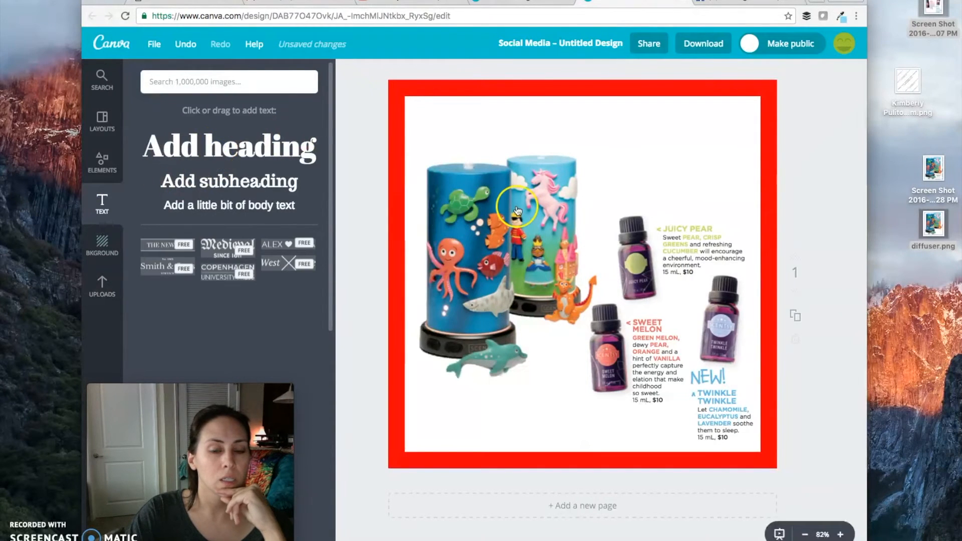
Add a heading to the page and colour its text in the document's red, #ff0007
left_click_drag(664, 294, 506, 295)
left_click(489, 73)
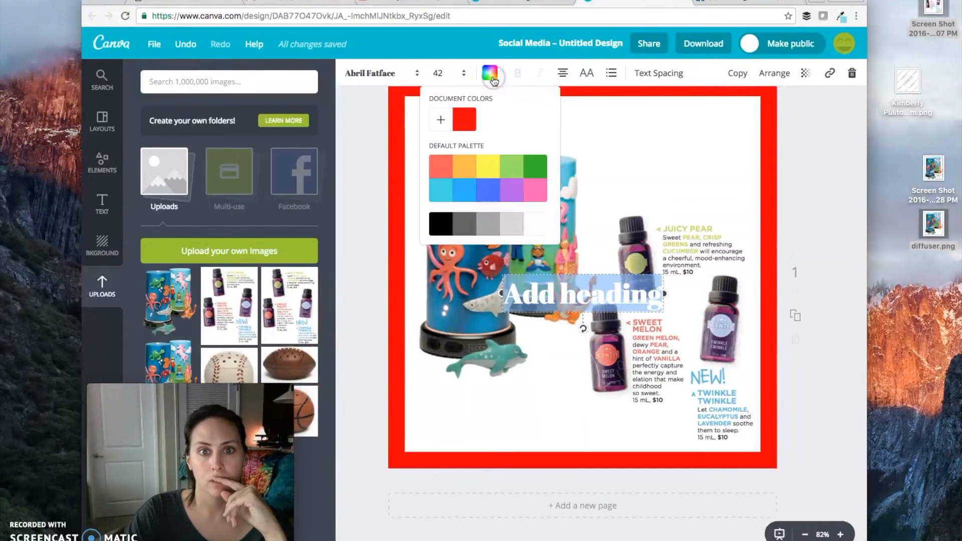
left_click(457, 128)
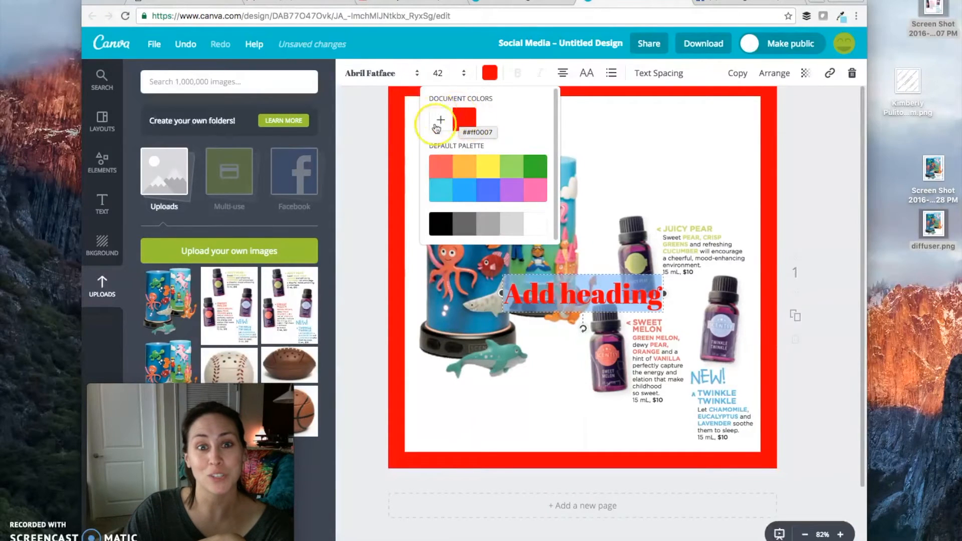
Set the heading's font to Permanent Marker and its size to 70
left_click(420, 77)
scroll(444, 248, "down", 15)
left_click(445, 226)
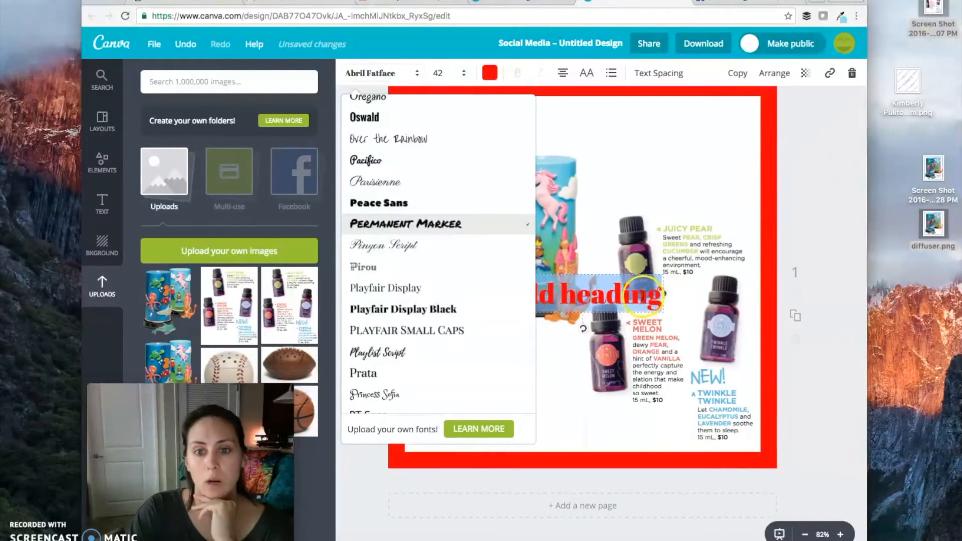
left_click(643, 293)
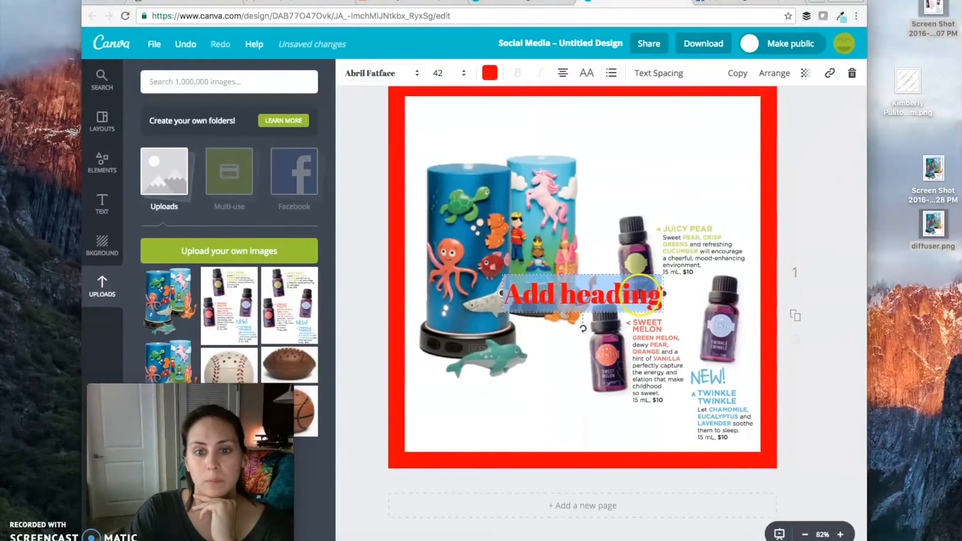
left_click(438, 76)
type("70")
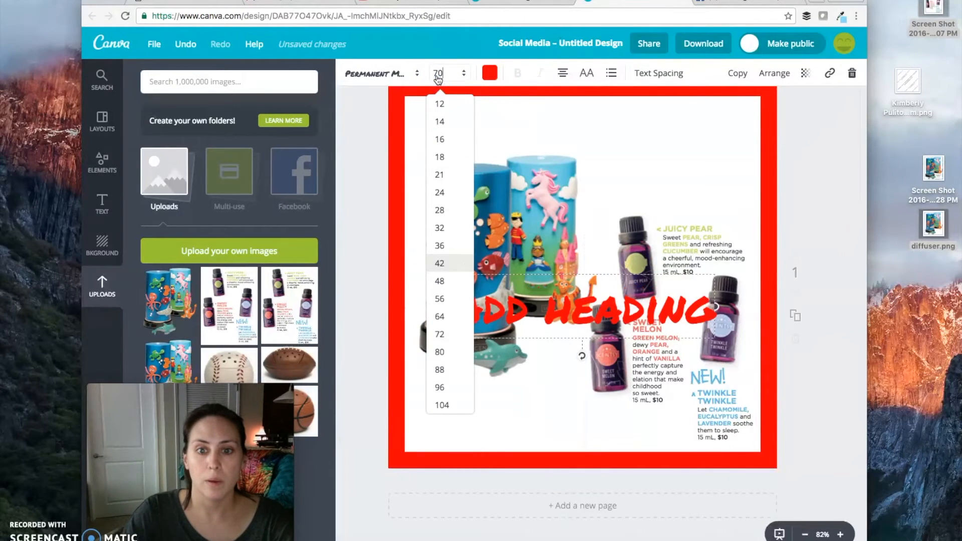
Replace the heading text with "Kid's Diffusers" and move it to the top of the white square above the images
left_click(611, 303)
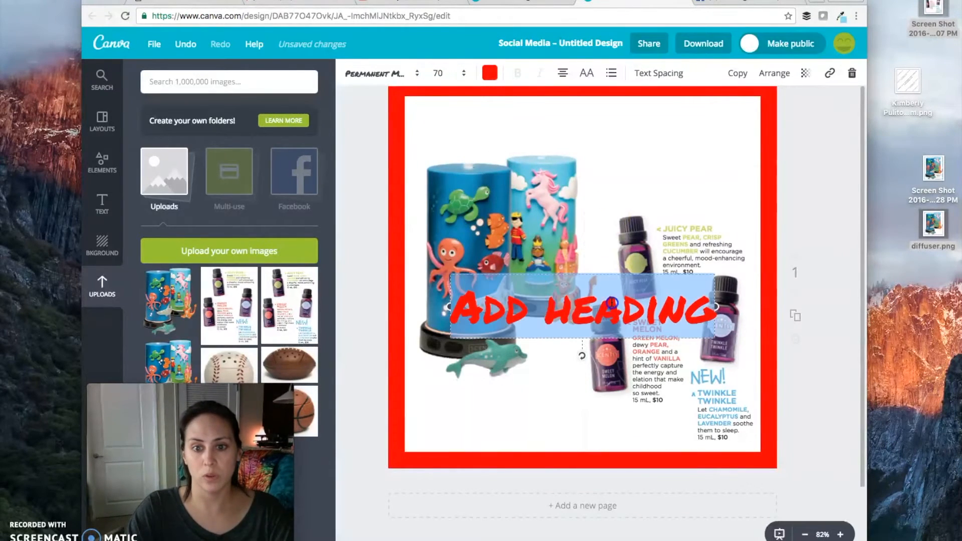
type("Kid's D")
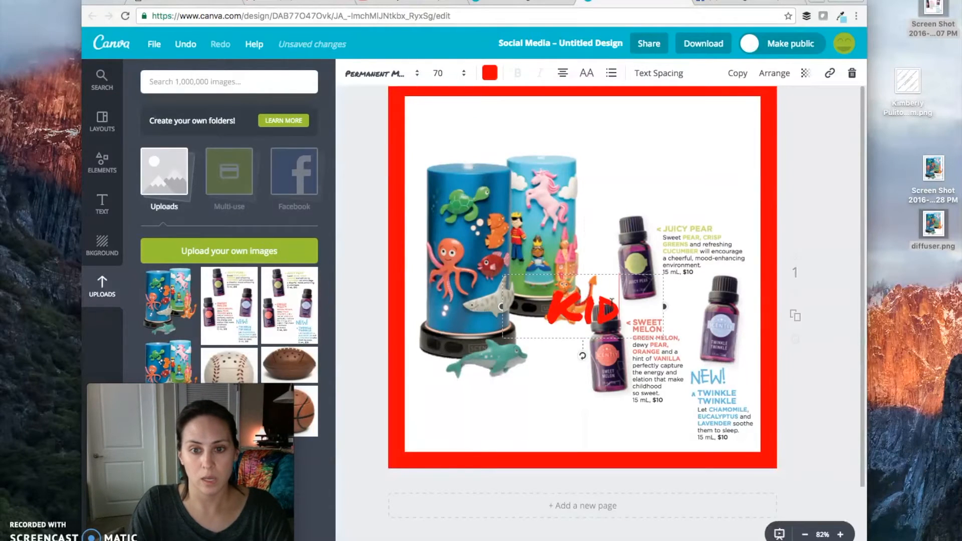
type("iffusers")
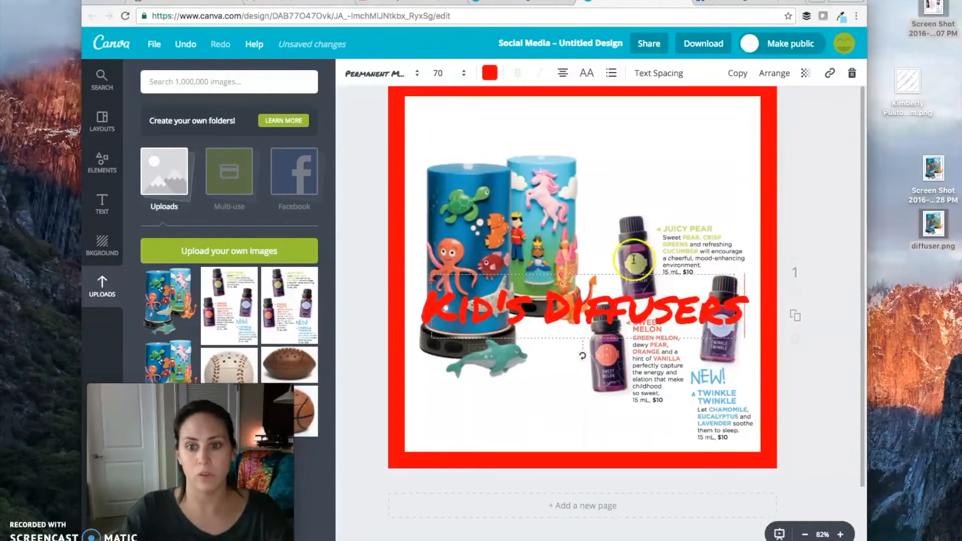
left_click_drag(627, 274, 628, 93)
left_click(821, 269)
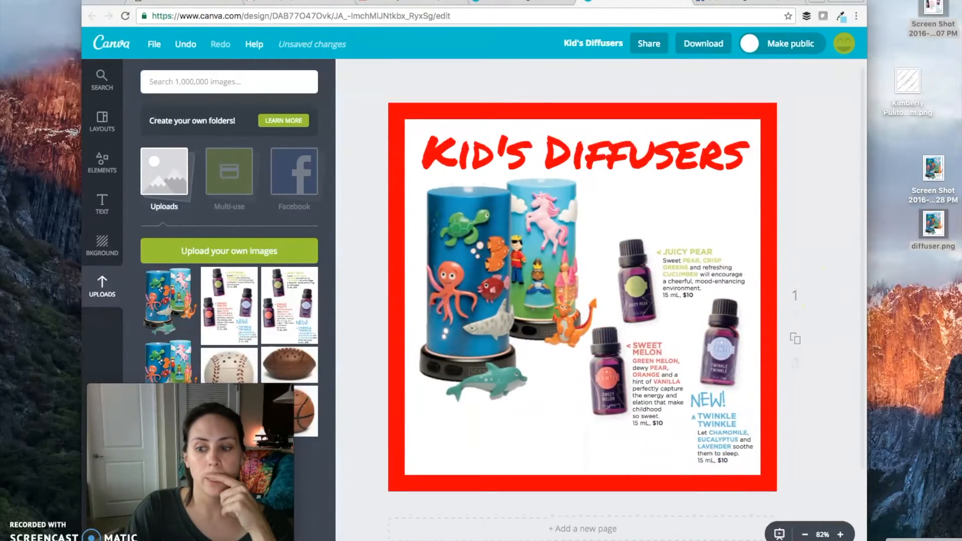
Copy the introductory paragraph below the "Kids Diffusers and 100% Natural Oils" title in the catalog PDF and return to Canva
left_click(924, 540)
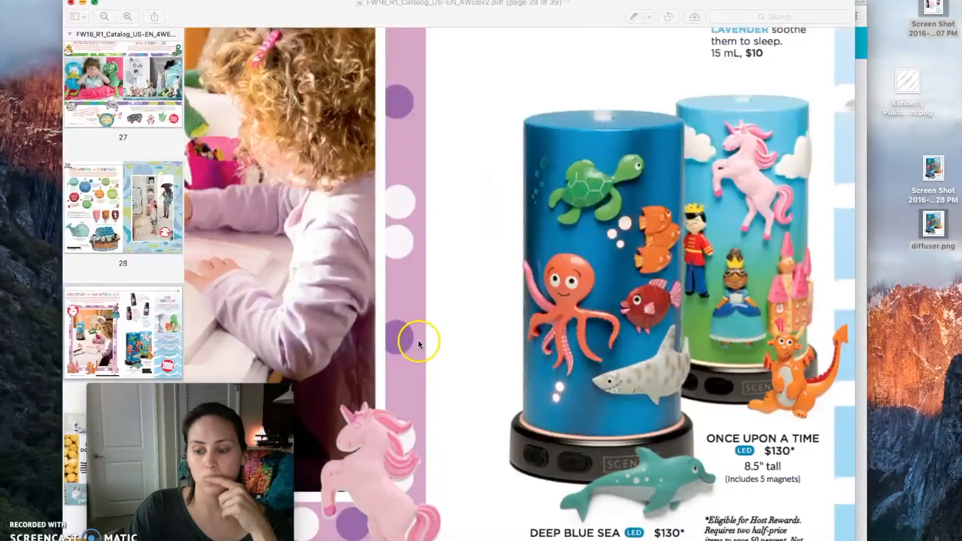
scroll(418, 340, "up", 10)
scroll(418, 340, "left", 7)
left_click(313, 15)
left_click_drag(256, 97, 290, 103)
left_click(226, 91)
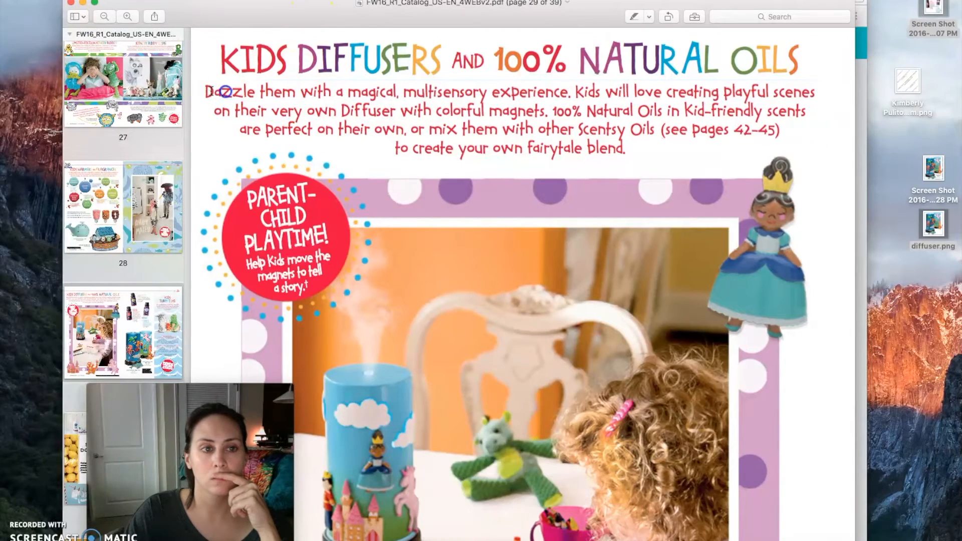
left_click_drag(212, 91, 644, 147)
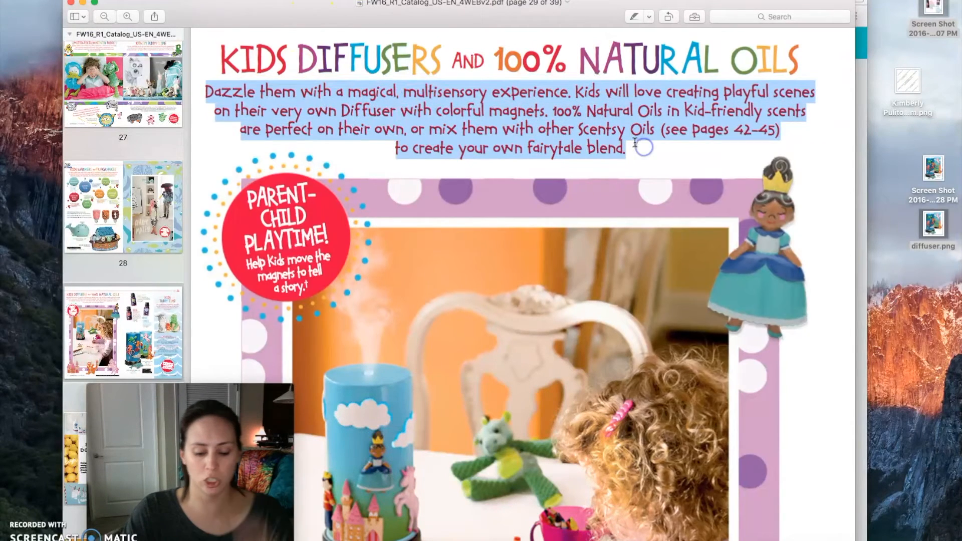
left_click_drag(665, 2, 596, 6)
left_click(605, 0)
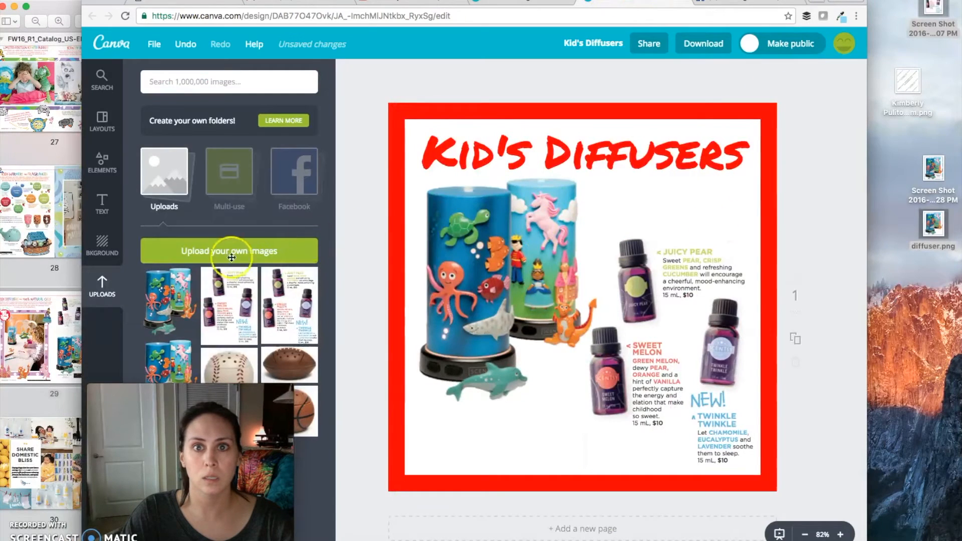
Add a body text box to the design and replace its placeholder with the copied catalog paragraph
left_click(102, 203)
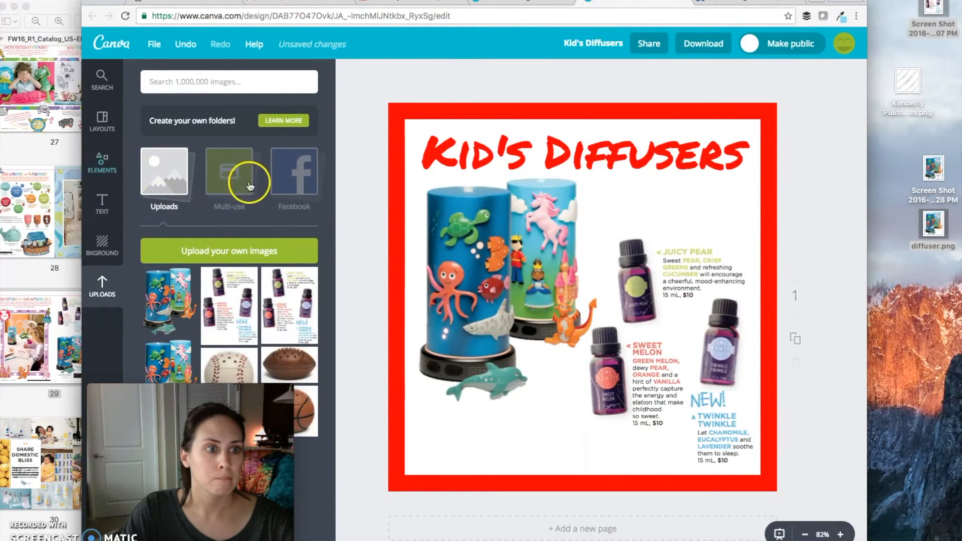
key("ctrl+v")
left_click_drag(615, 476, 533, 446)
left_click_drag(603, 483, 541, 301)
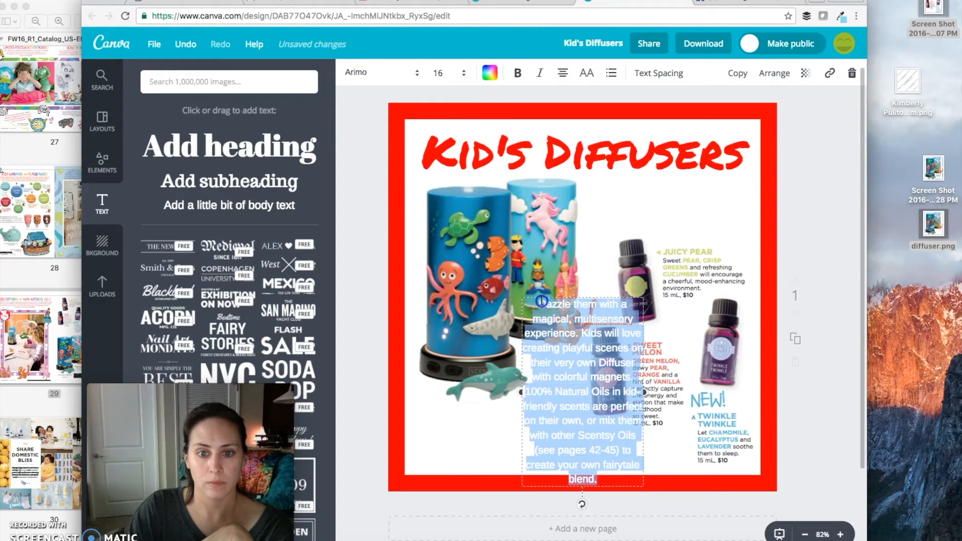
Format the paragraph in black Aileron Regular at size 13, widen its box and place it below the diffusers
left_click(416, 73)
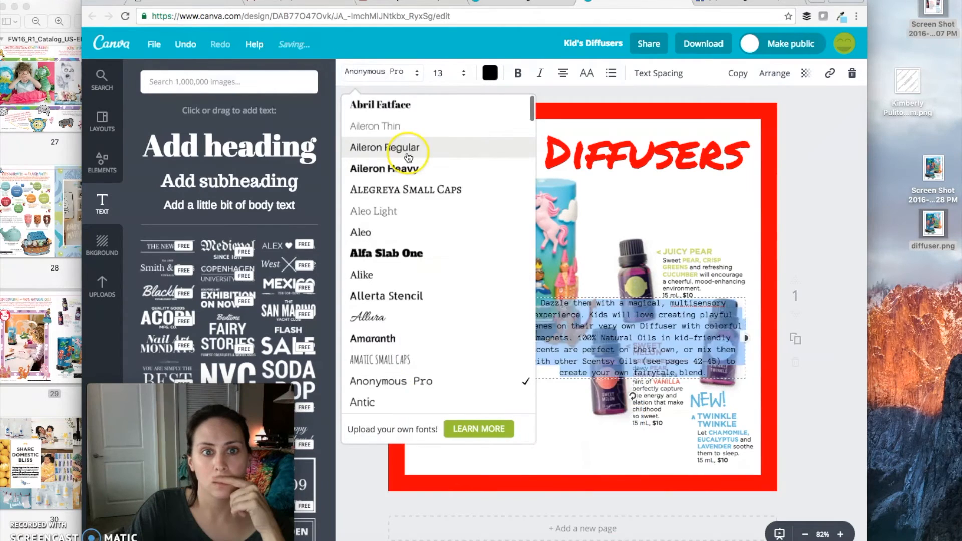
left_click(408, 150)
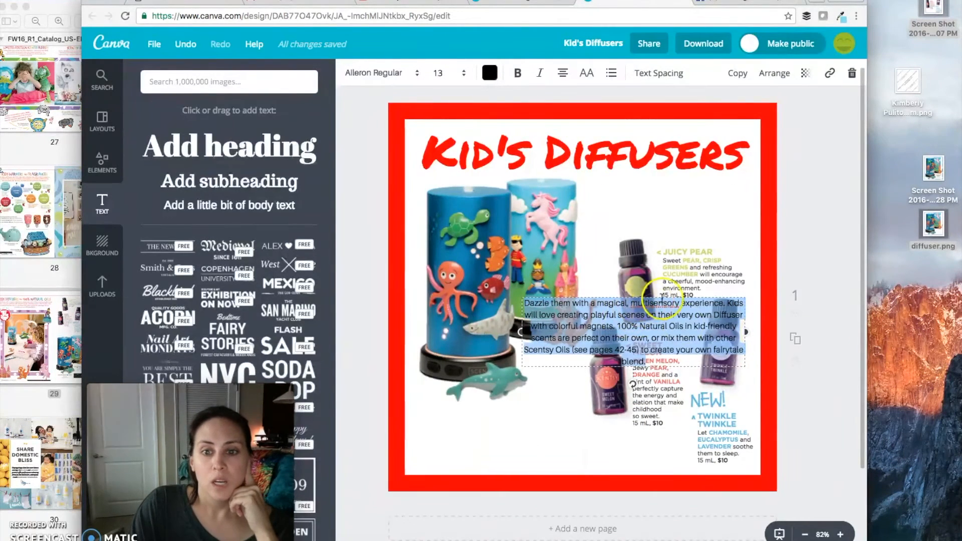
left_click_drag(659, 304, 542, 419)
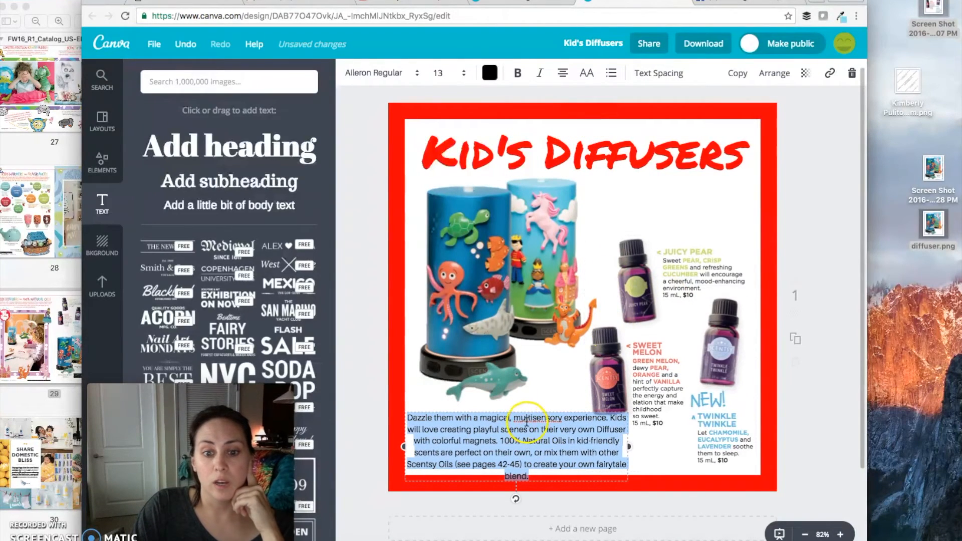
Set the paragraph's line height to 1.05 and size to 12, and trim its text to end at "colorful magnets."
left_click(660, 73)
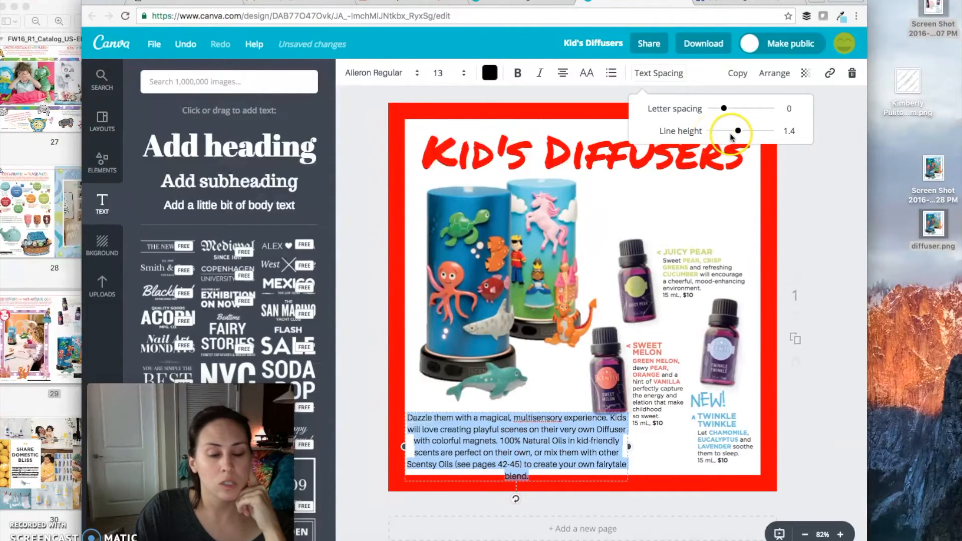
left_click_drag(735, 132, 729, 134)
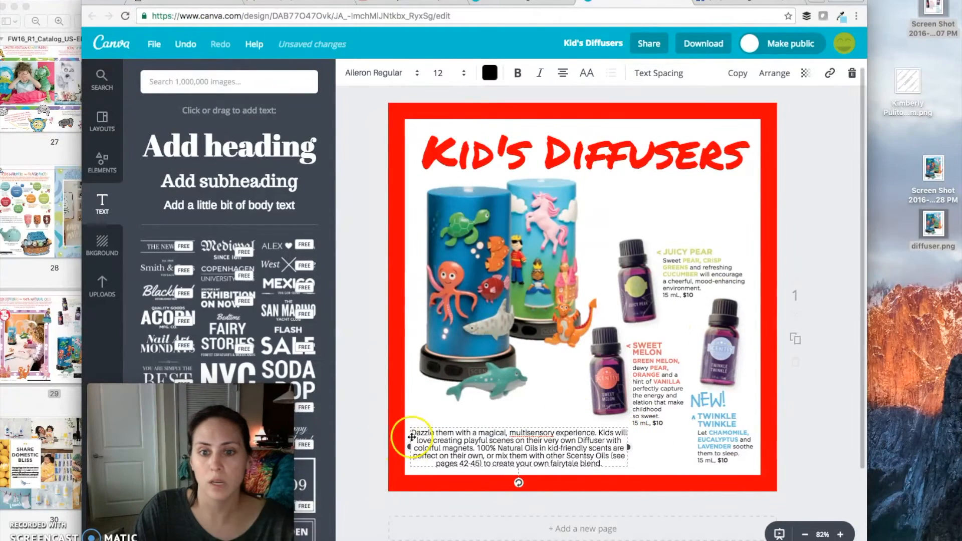
left_click(506, 451)
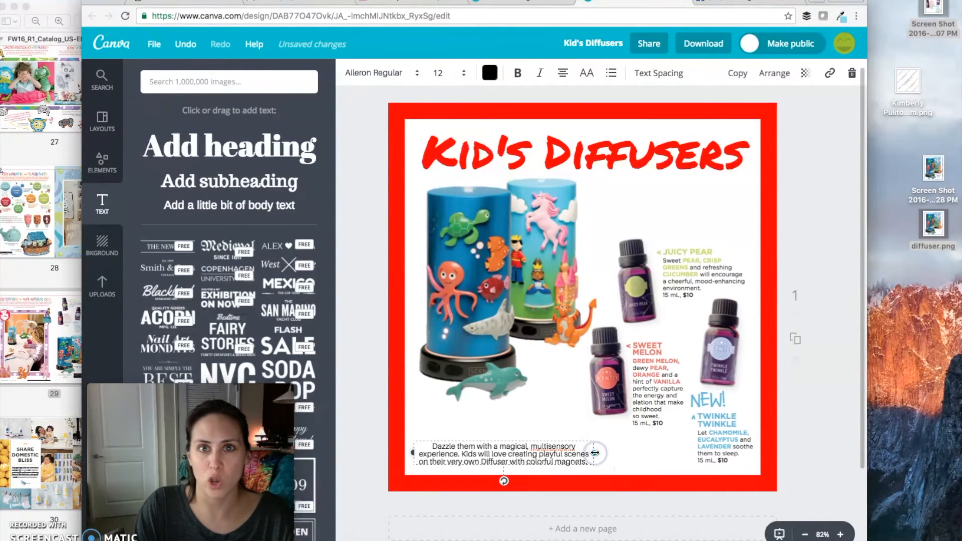
Add the "100% Natural Oils in kid-friendly scents" passage as a separate black, size 12 body text above the oil bottles
left_click(219, 213)
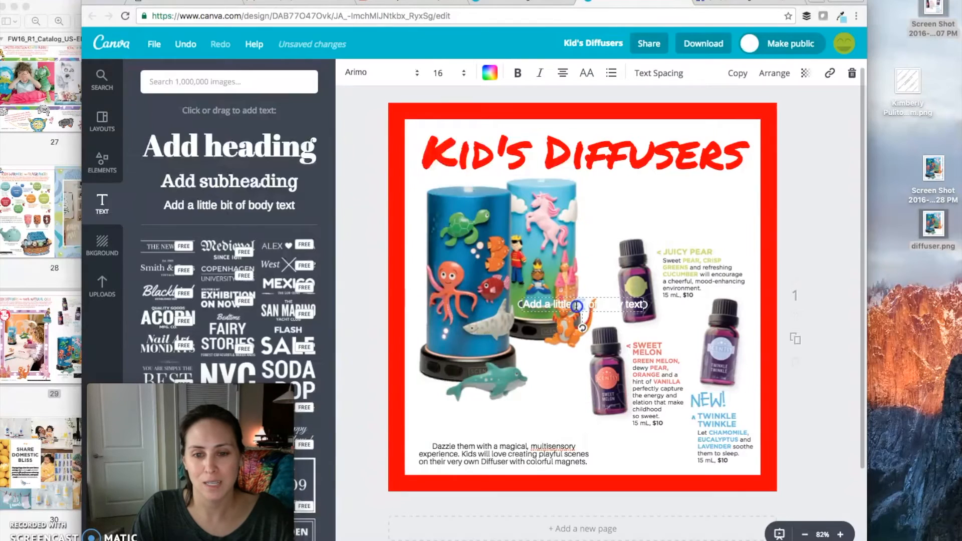
key("ctrl+v")
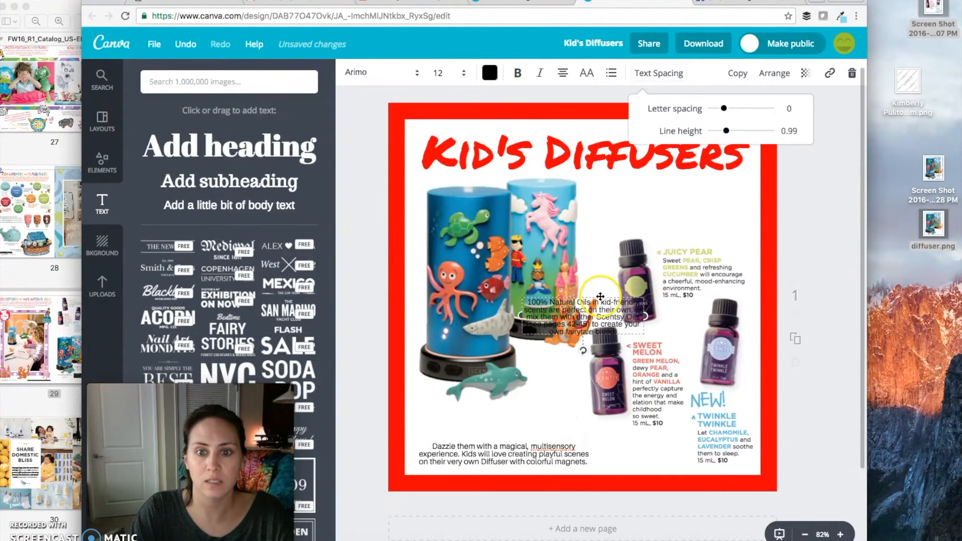
left_click_drag(600, 296, 705, 196)
left_click_drag(626, 217, 605, 217)
left_click_drag(714, 197, 715, 200)
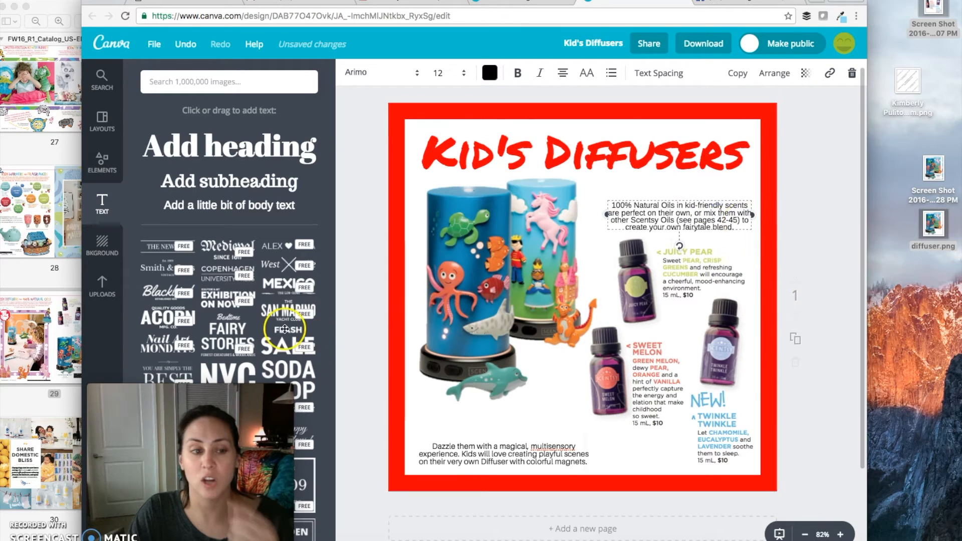
Add a subheading to the page and set its font to Architects Daughter
left_click_drag(243, 179, 578, 366)
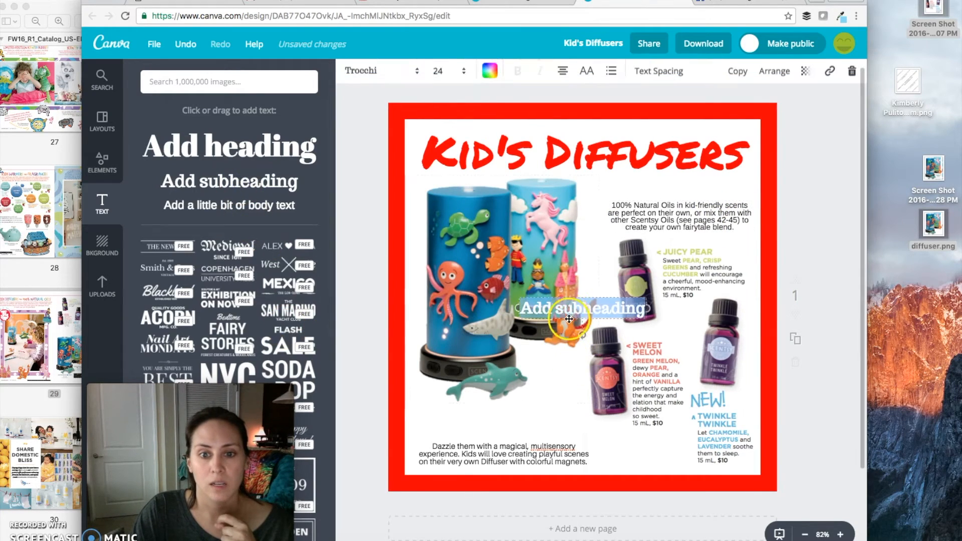
left_click(420, 74)
scroll(430, 258, "up", 5)
scroll(428, 256, "up", 15)
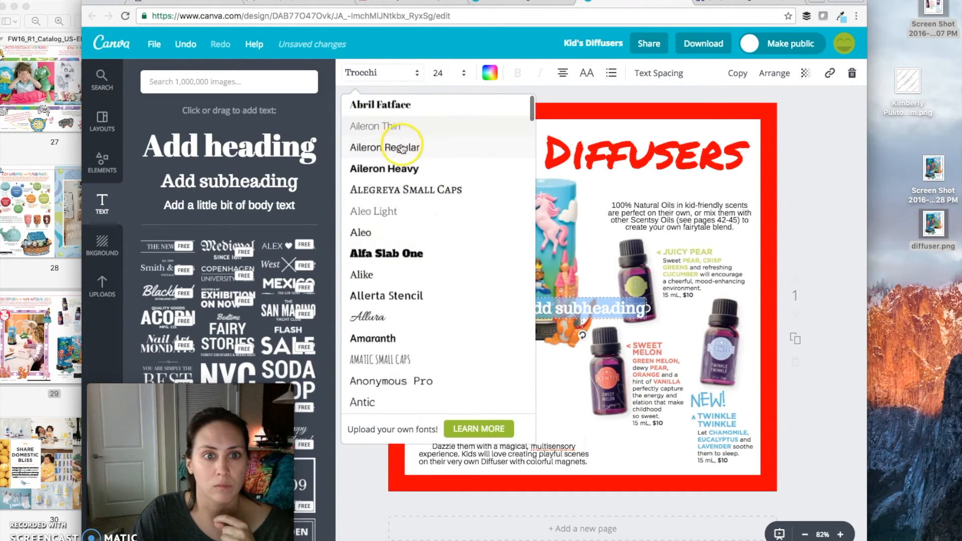
scroll(411, 371, "down", 1)
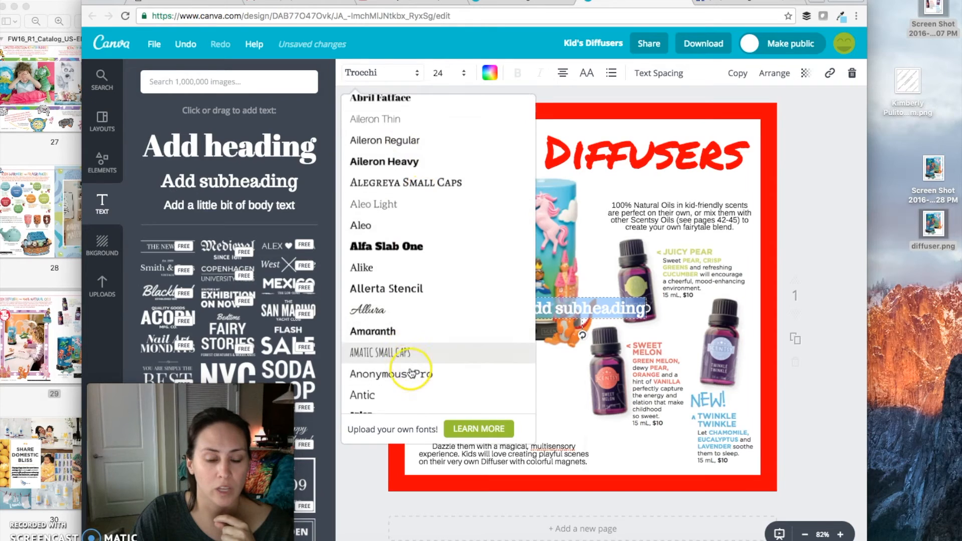
scroll(409, 373, "down", 3)
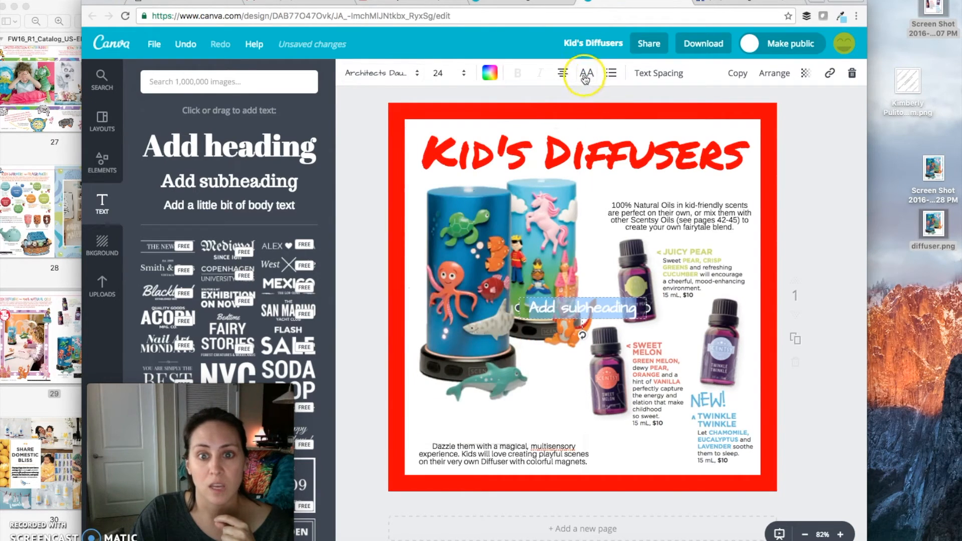
Make the subheading uppercase and red, reword it as "Scentsy Diffuser" and place it above the diffuser paragraph
left_click(584, 76)
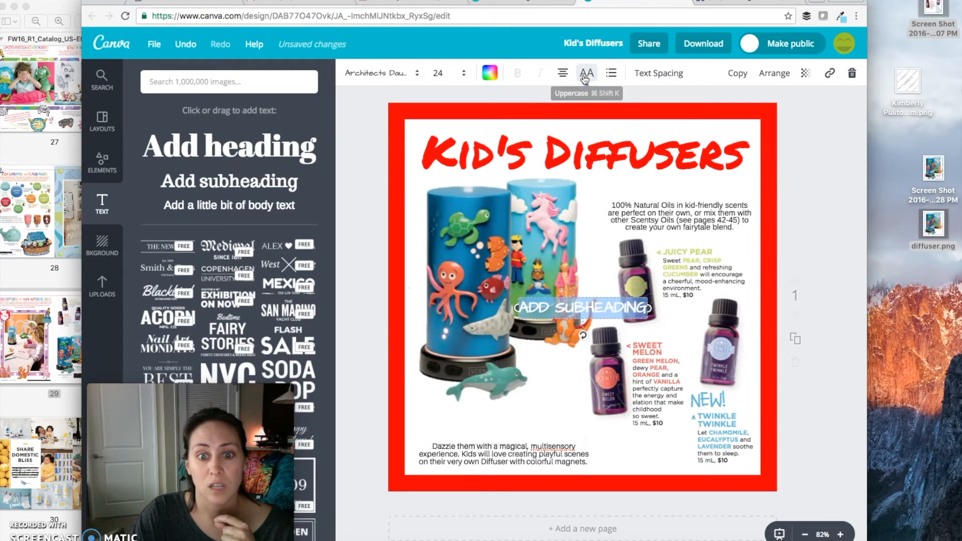
left_click(489, 73)
left_click(464, 119)
left_click(611, 308)
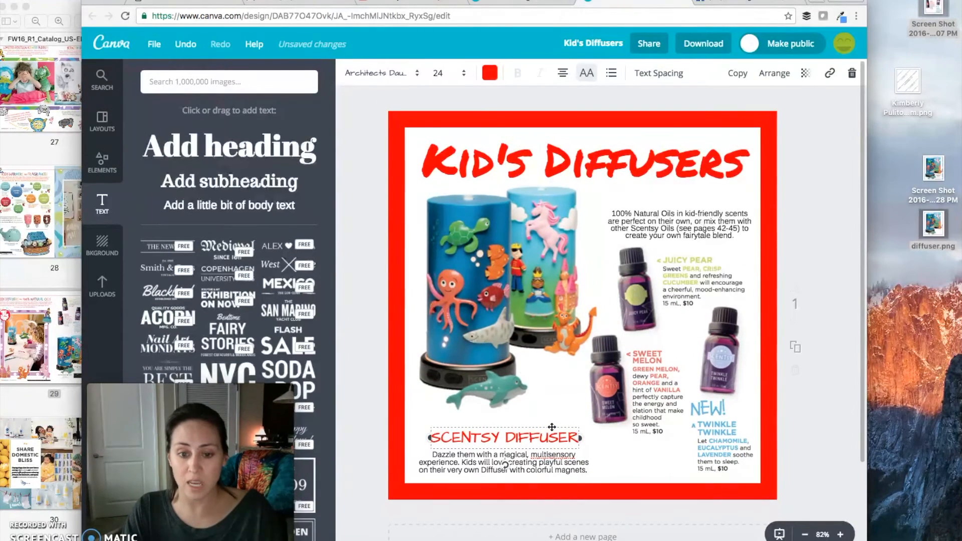
Duplicate the red subheading, place the copy above the oils paragraph and reword it as "Kid Oils"
left_click(671, 199)
type("KID DIFFUSERS")
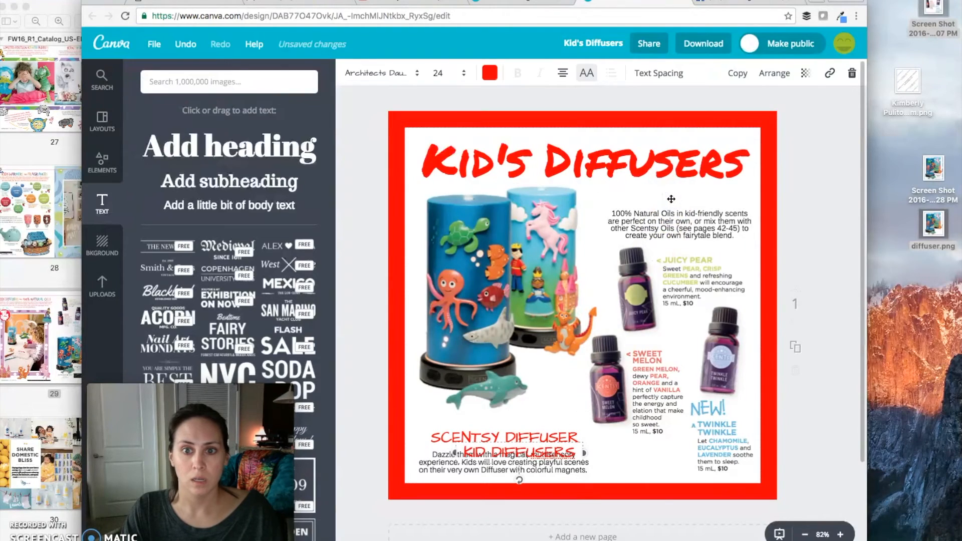
left_click_drag(515, 440, 672, 185)
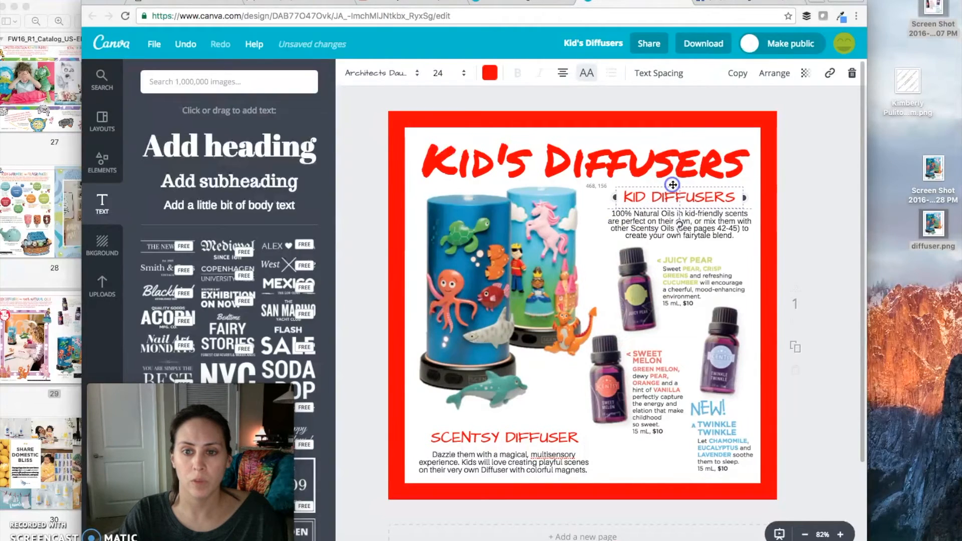
double_click(691, 195)
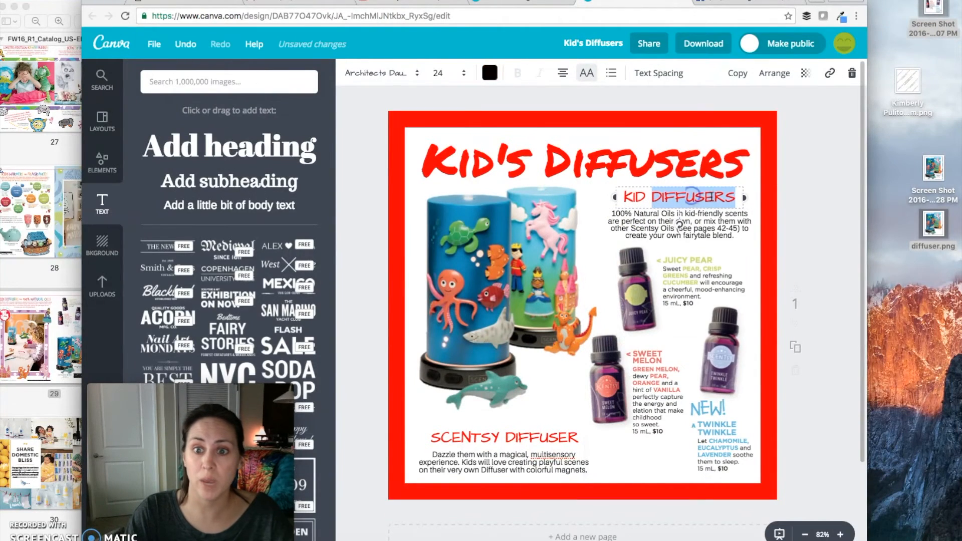
type("OILS")
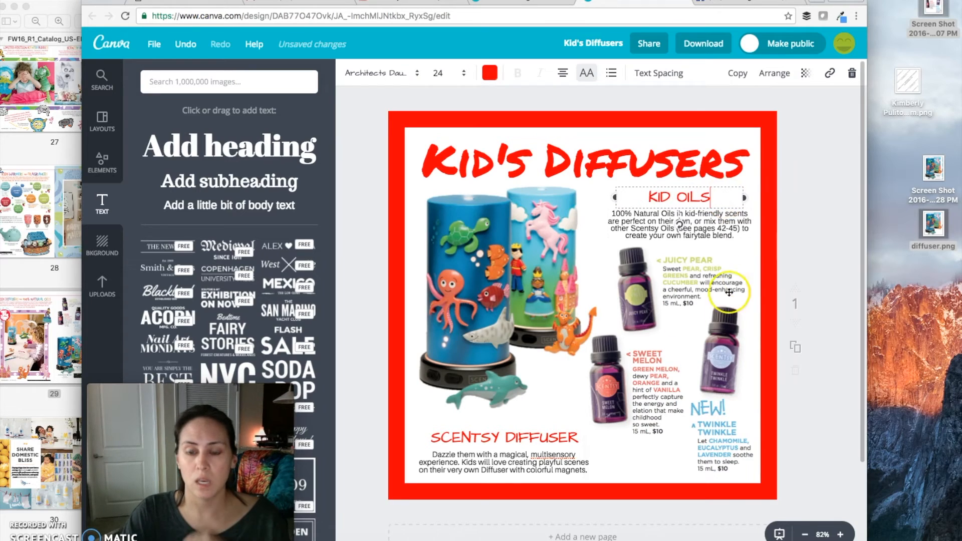
Reword the "Scentsy Diffuser" subheading as "Kid Diffusers" and nudge the paragraph beneath it slightly to the right
left_click(498, 437)
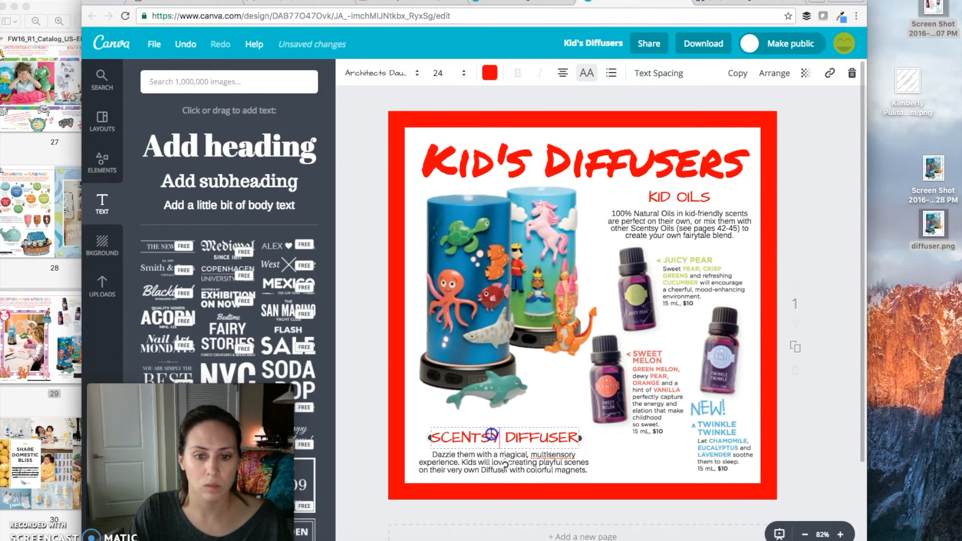
left_click_drag(491, 435, 427, 436)
type("KID")
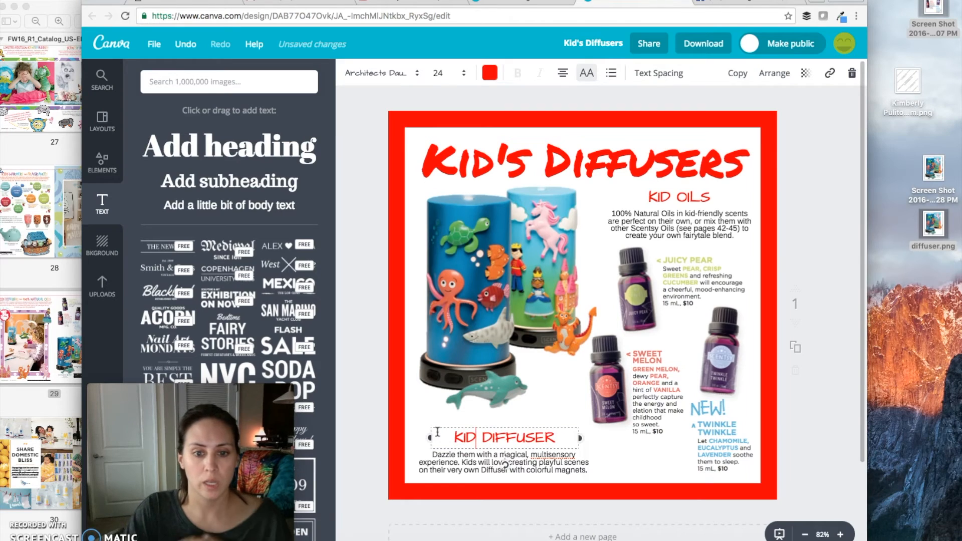
left_click(554, 436)
type("S")
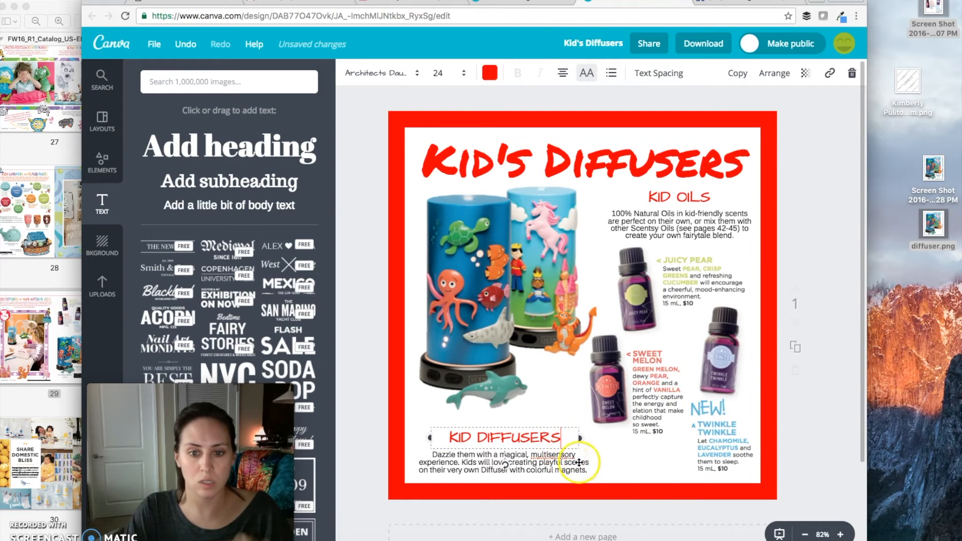
left_click(550, 456)
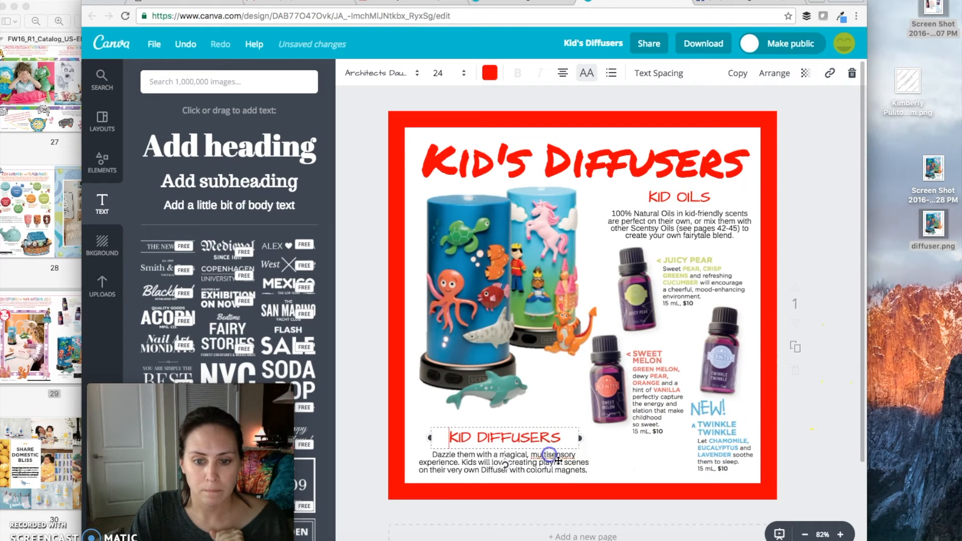
left_click(816, 420)
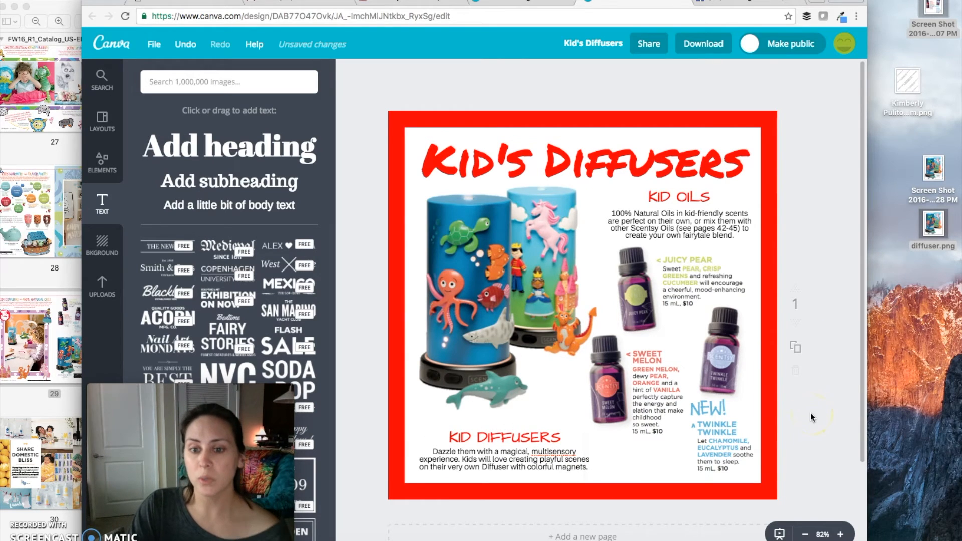
Add a black body text line with the consultant's full name, "Independent Scentsy Consultant @" and the personal website address
left_click(195, 208)
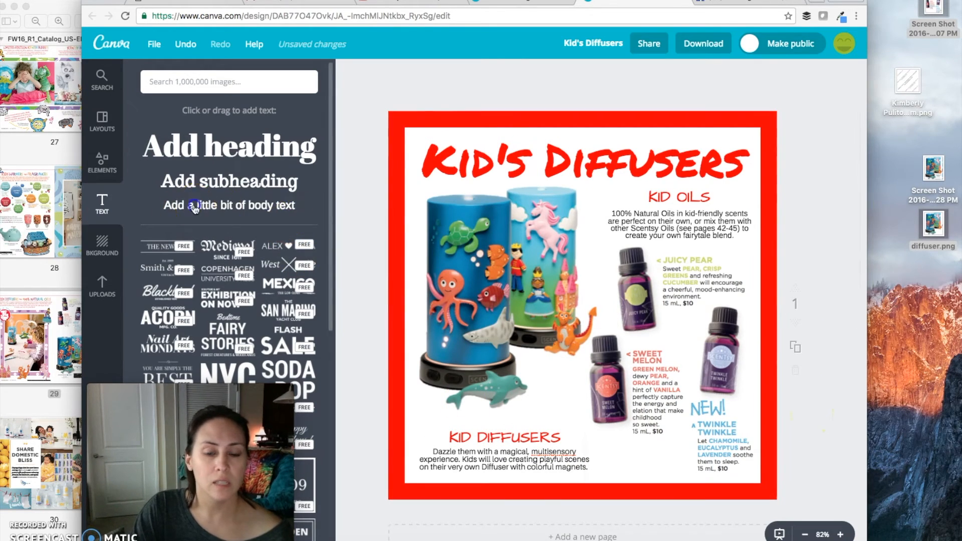
left_click(581, 313)
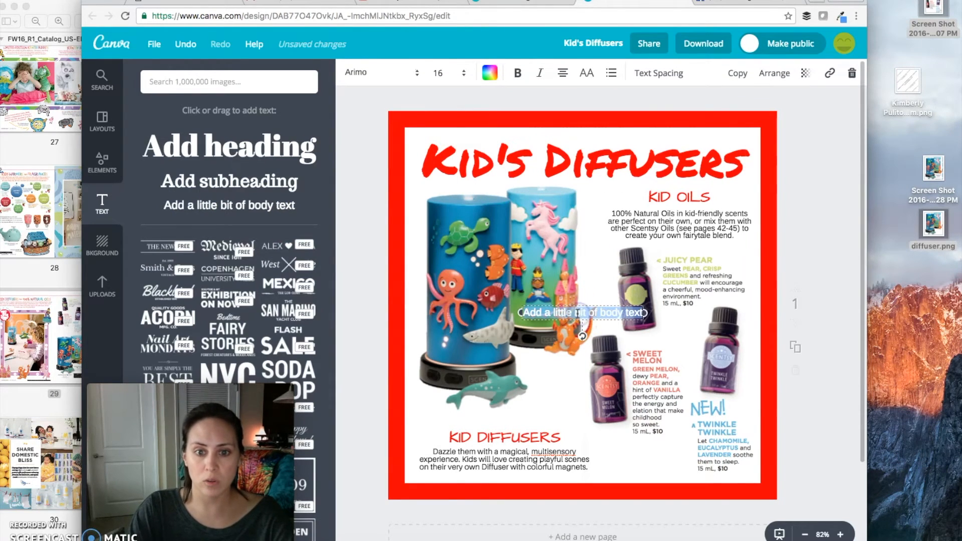
type("Kimberly")
left_click(489, 74)
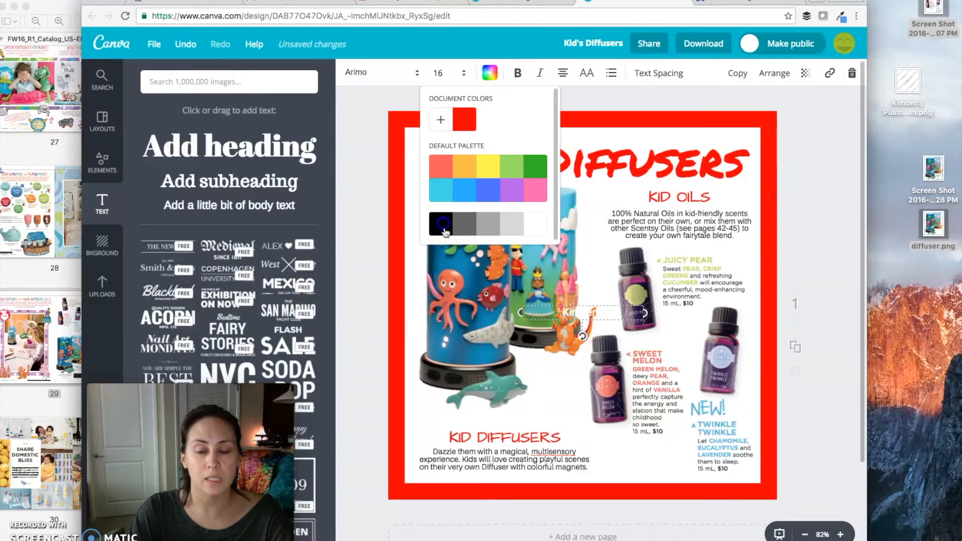
left_click(443, 225)
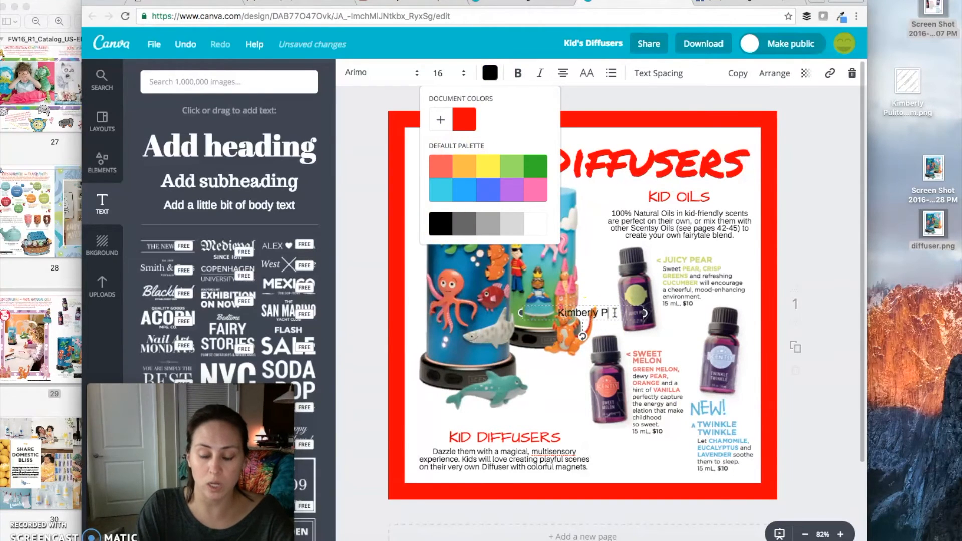
type("Pulito")
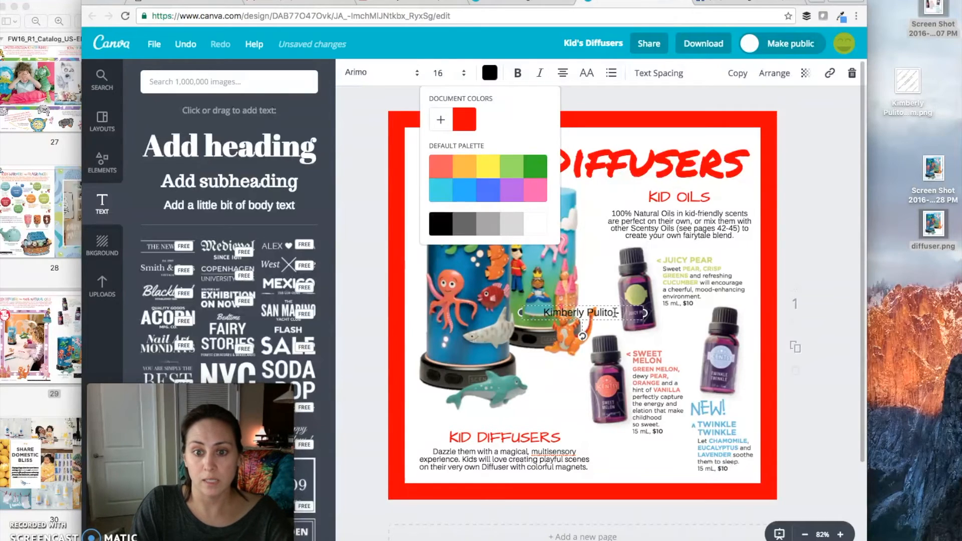
type(" - Independen")
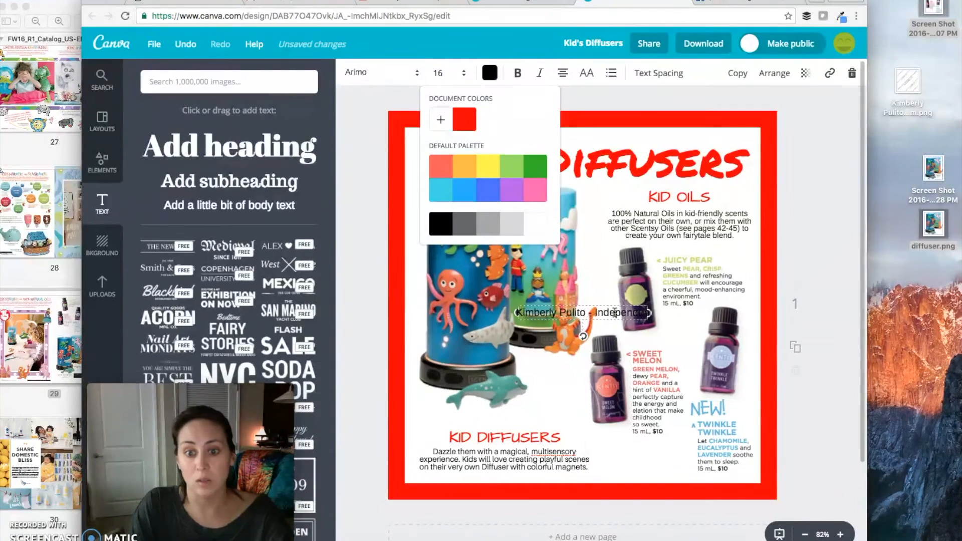
type("t Scentsy Co")
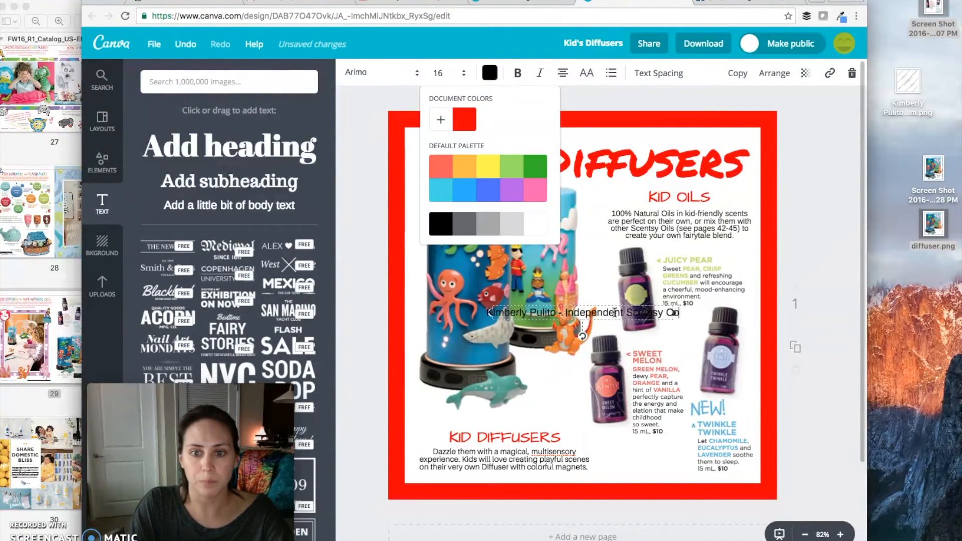
type("nsultant @")
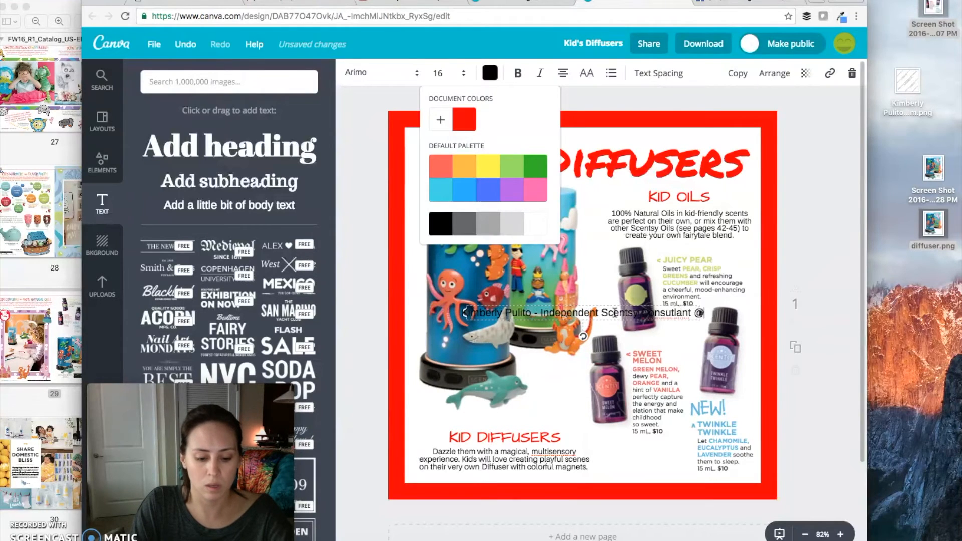
type(" WicklessKidmber")
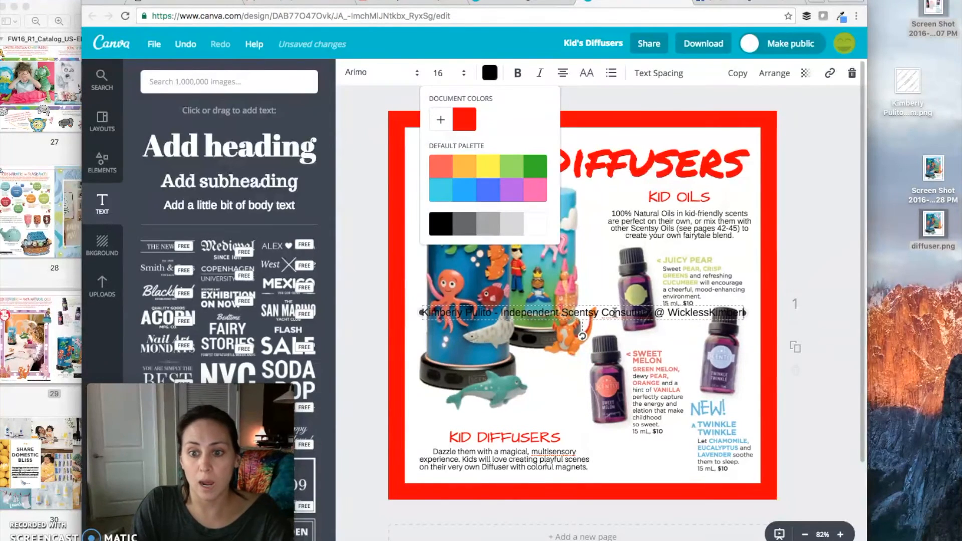
type("ly.com")
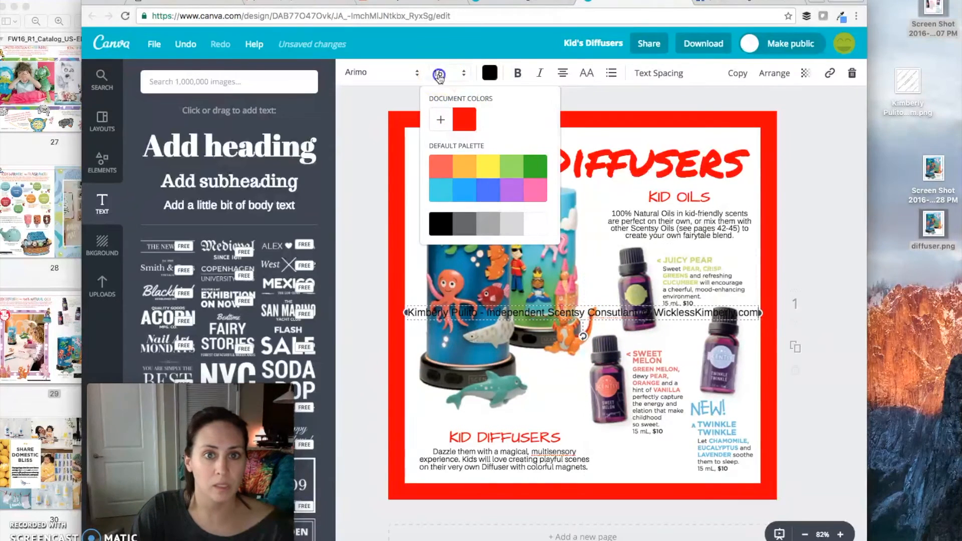
Set the credit line's font size to 12 and move it to the bottom-right corner inside the red border
left_click(440, 75)
type("12")
key("Return")
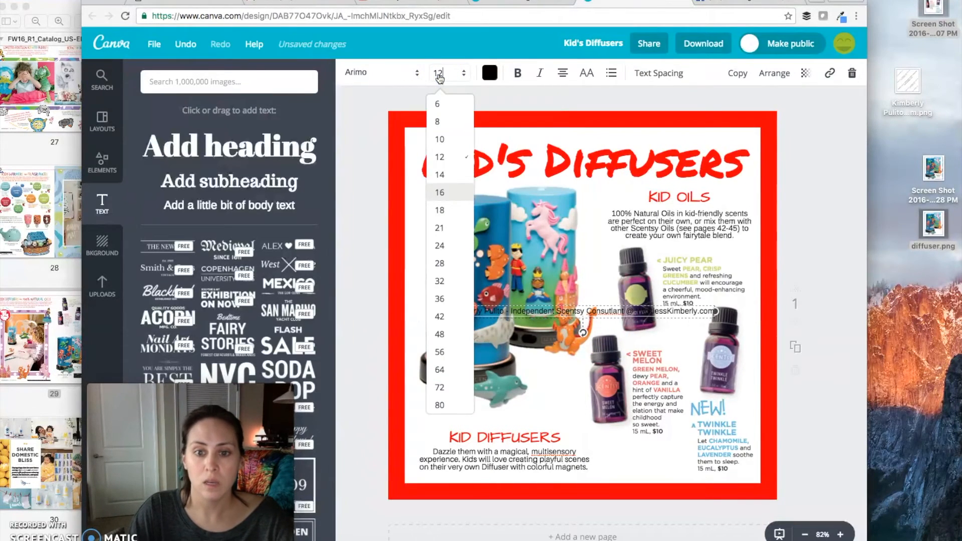
left_click_drag(660, 452, 665, 472)
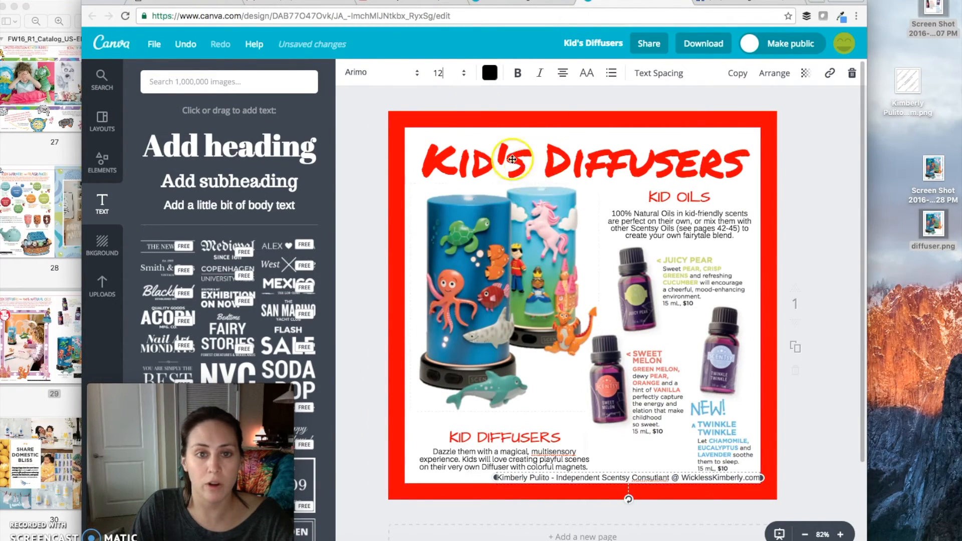
Reduce the credit line's font size to 10 and make the text partly transparent
left_click(442, 75)
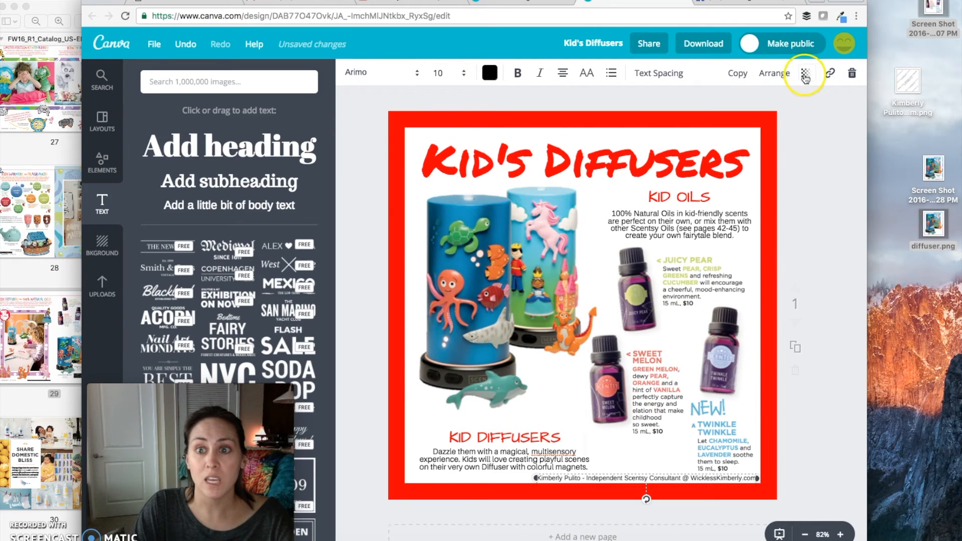
left_click(805, 74)
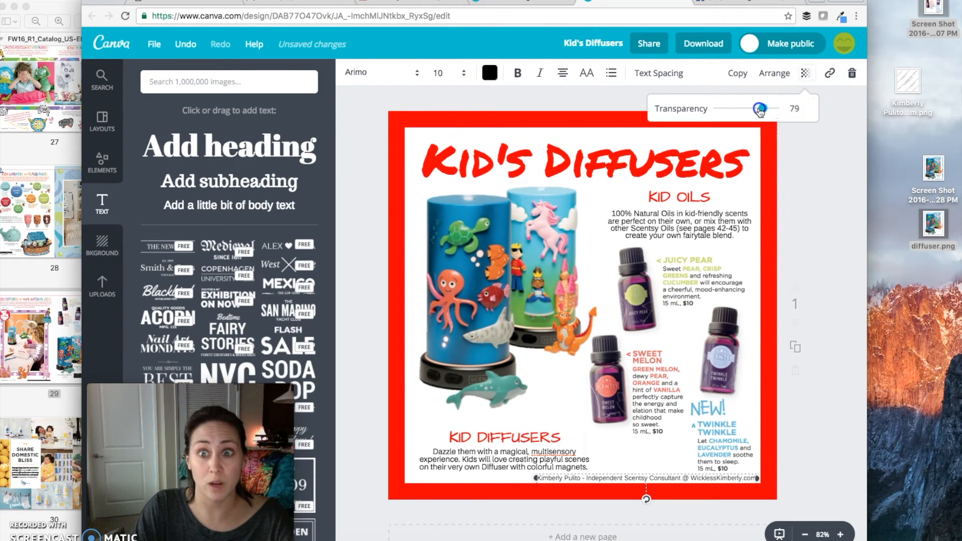
left_click_drag(729, 110, 743, 111)
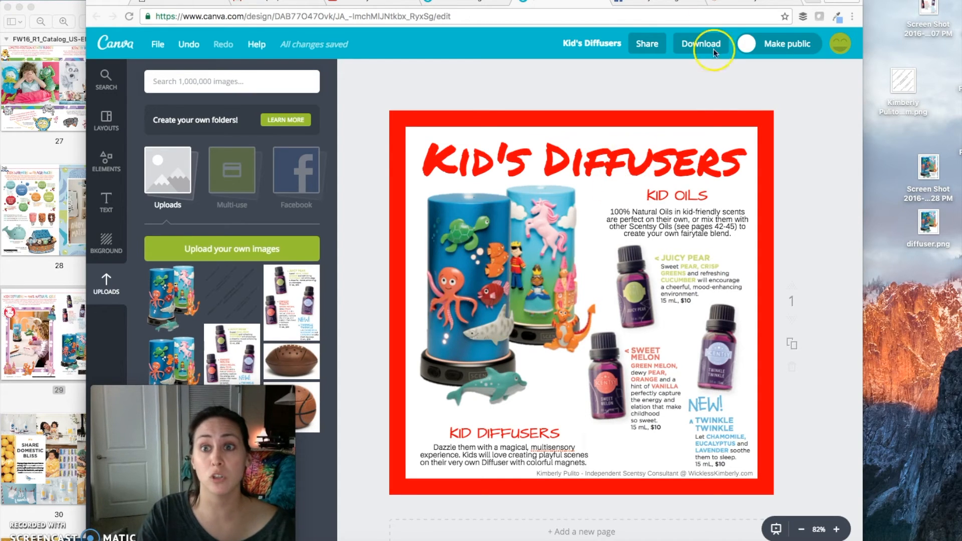
Switch to PicMonkey, start a new blank square design and make its canvas transparent
left_click(751, 2)
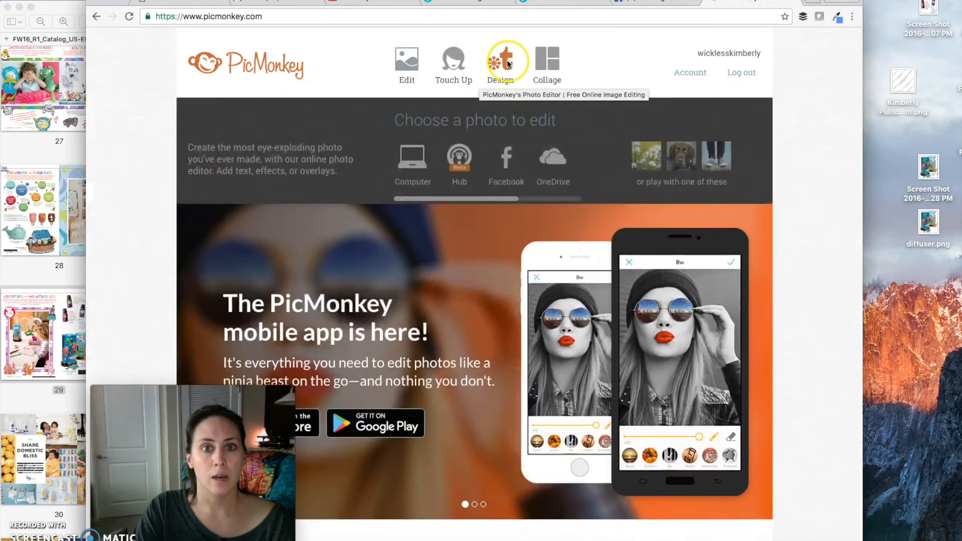
mouse_move(507, 62)
left_click(416, 157)
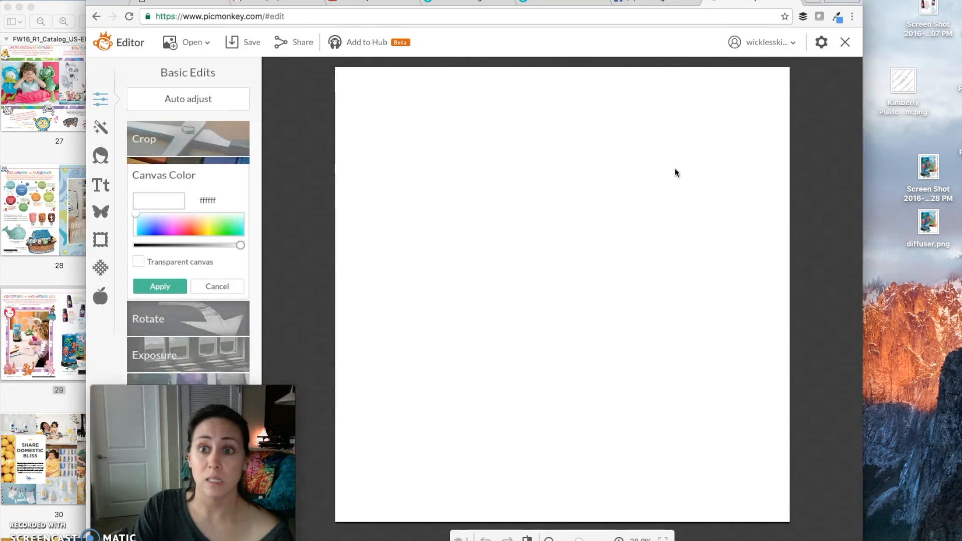
left_click(360, 223)
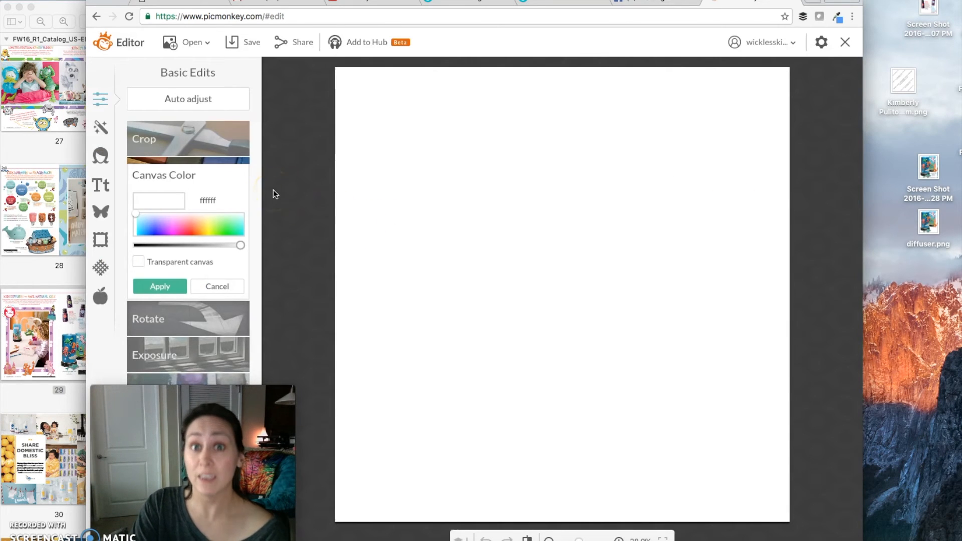
left_click(139, 261)
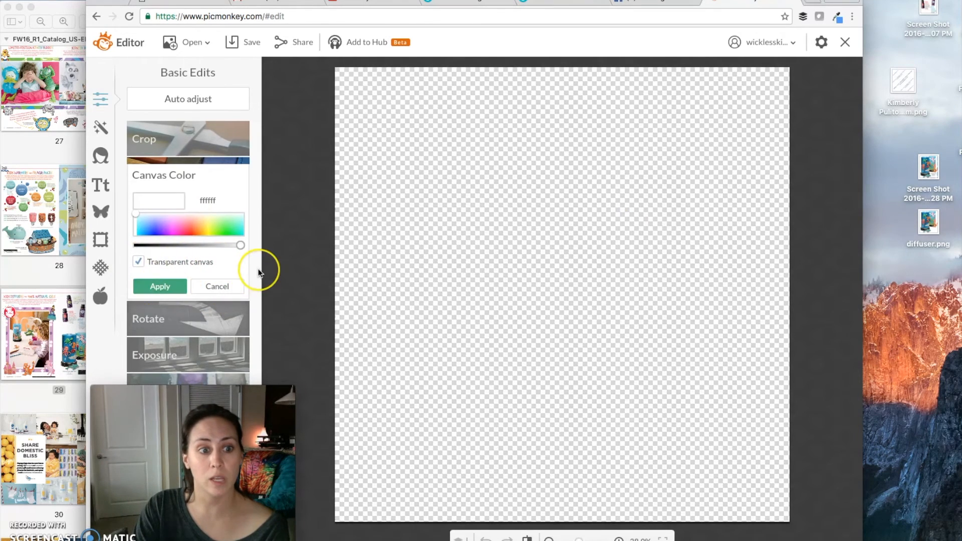
Add Francois One text with the consultant's full name, "- Independent Scentsy Consultant" and the personal website address on its own line
left_click(100, 184)
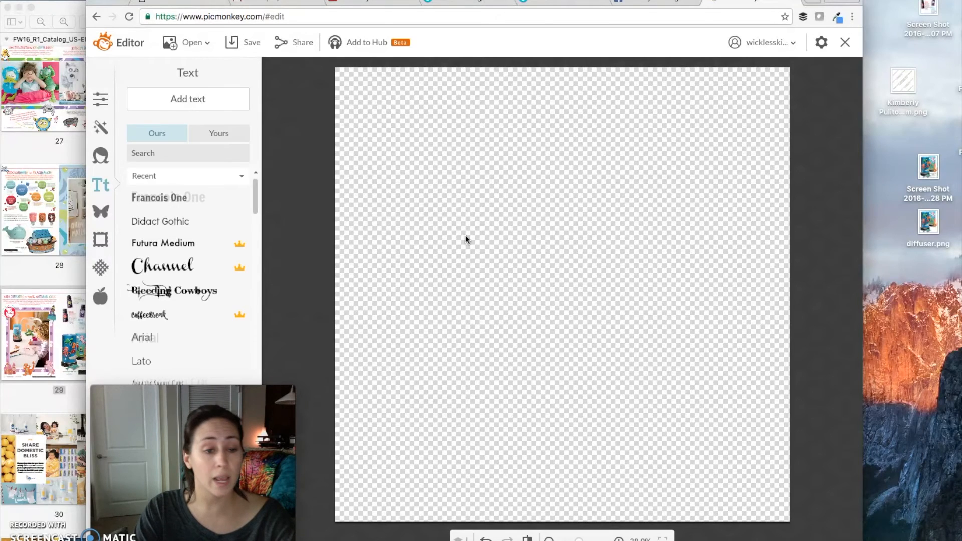
left_click(170, 197)
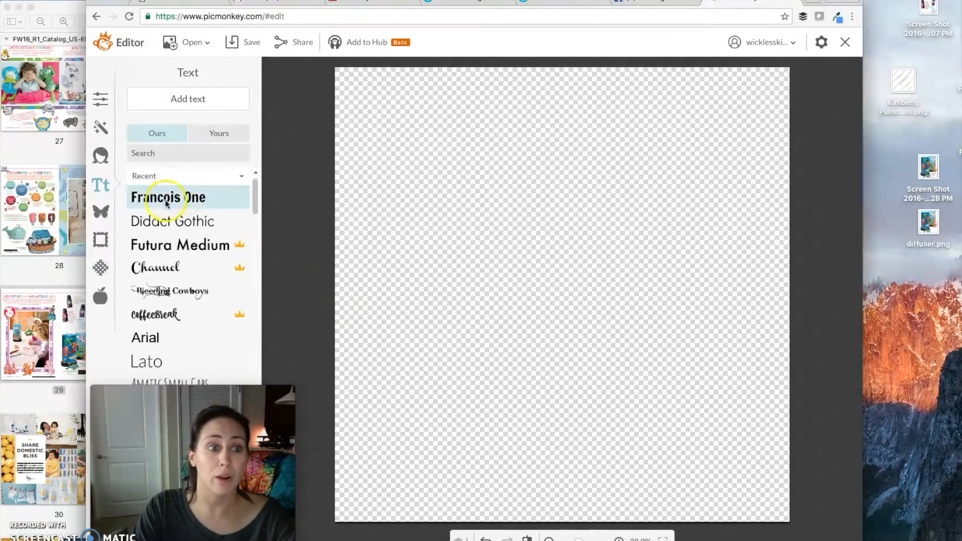
left_click(206, 106)
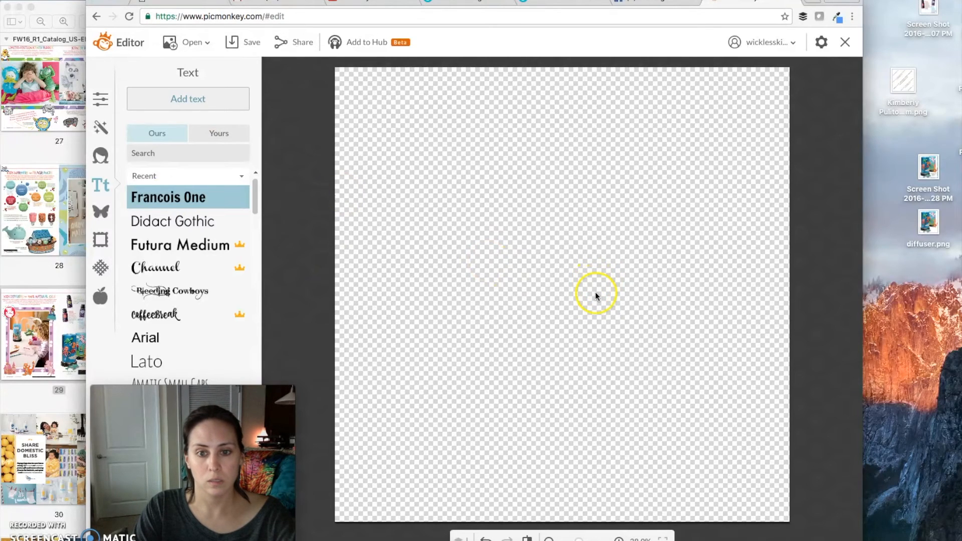
left_click(581, 300)
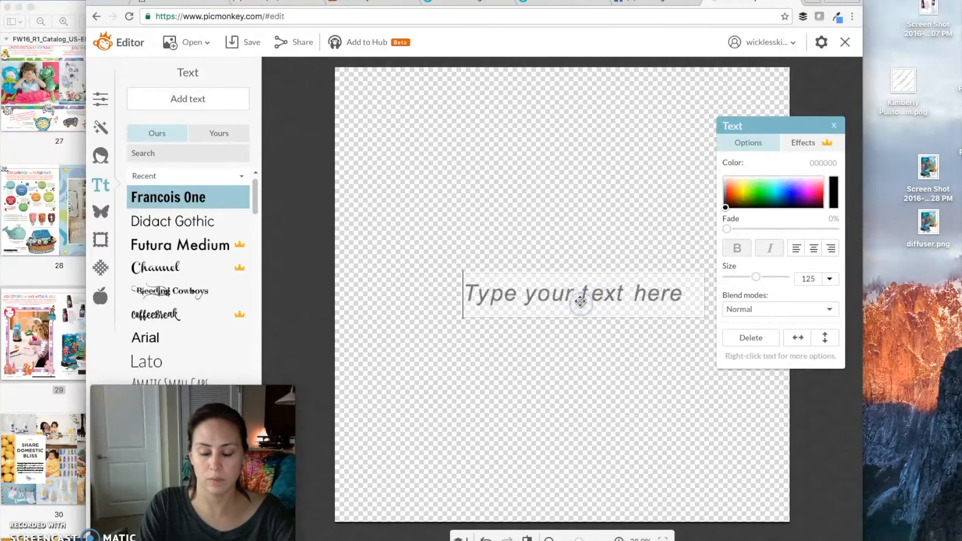
type("Kimberly Pulito - Independent Scentsy Consultant")
type("WicklessKimberly.com")
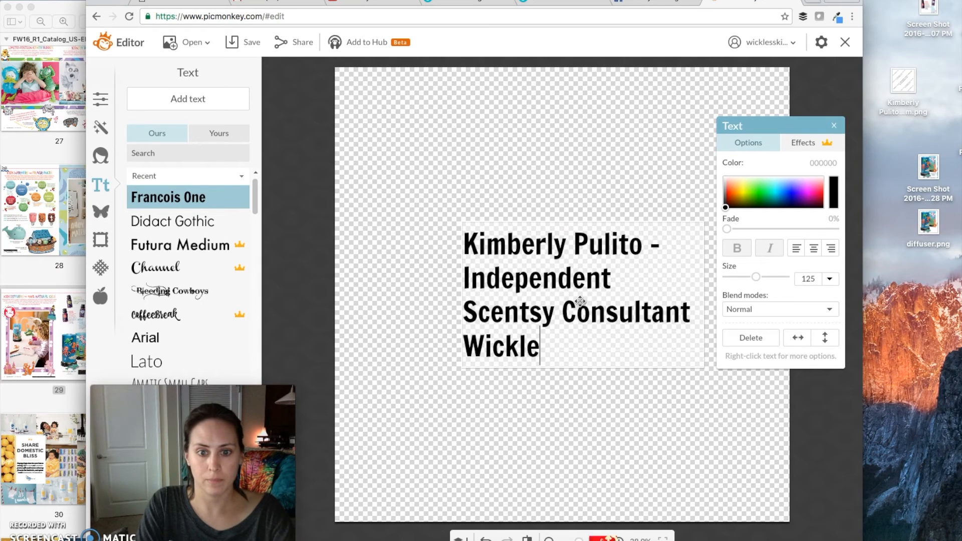
Widen the watermark text box by extending its left edge past the canvas edge
left_click(485, 307)
left_click(447, 293)
left_click_drag(460, 293, 274, 298)
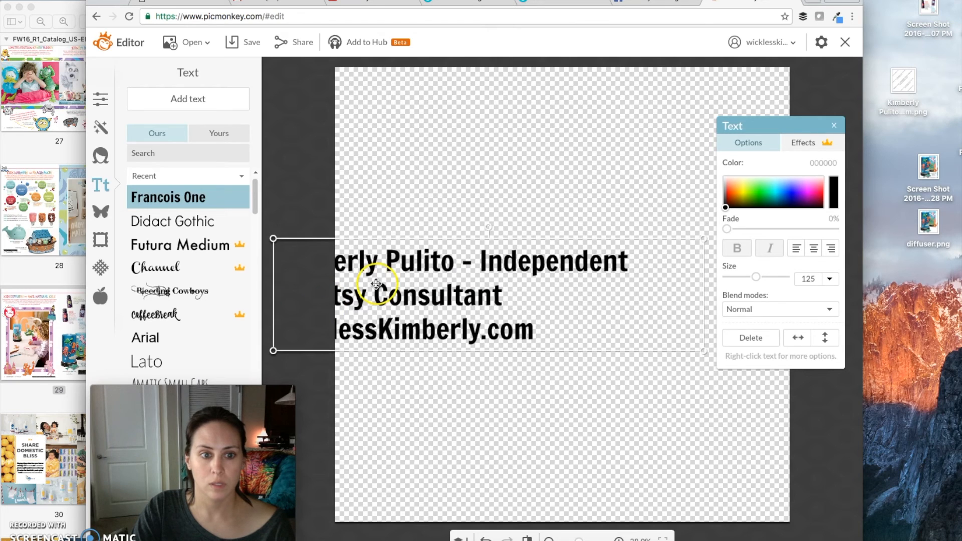
Rotate the watermark text to rise diagonally, center-align it and span it across the canvas on two lines at size 117
left_click_drag(798, 125, 845, 264)
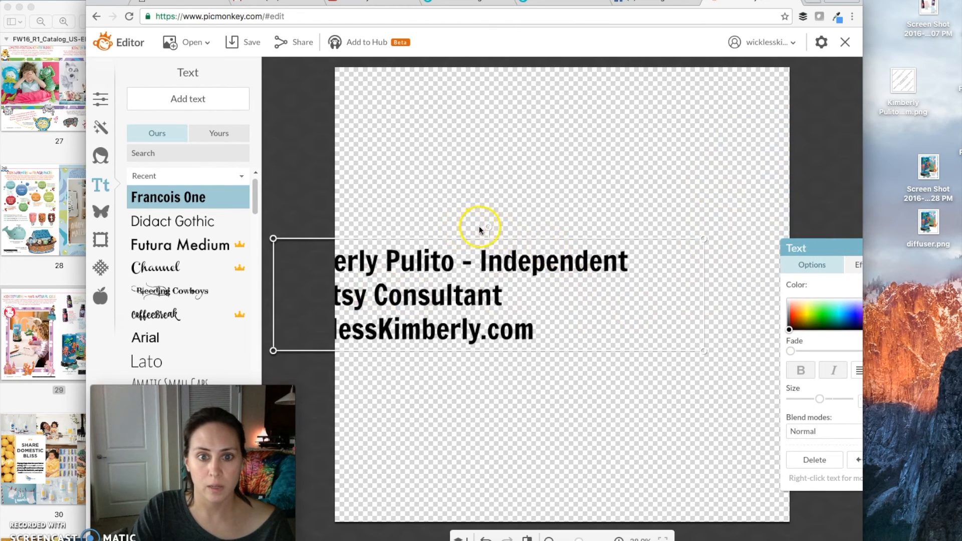
left_click_drag(484, 224, 418, 226)
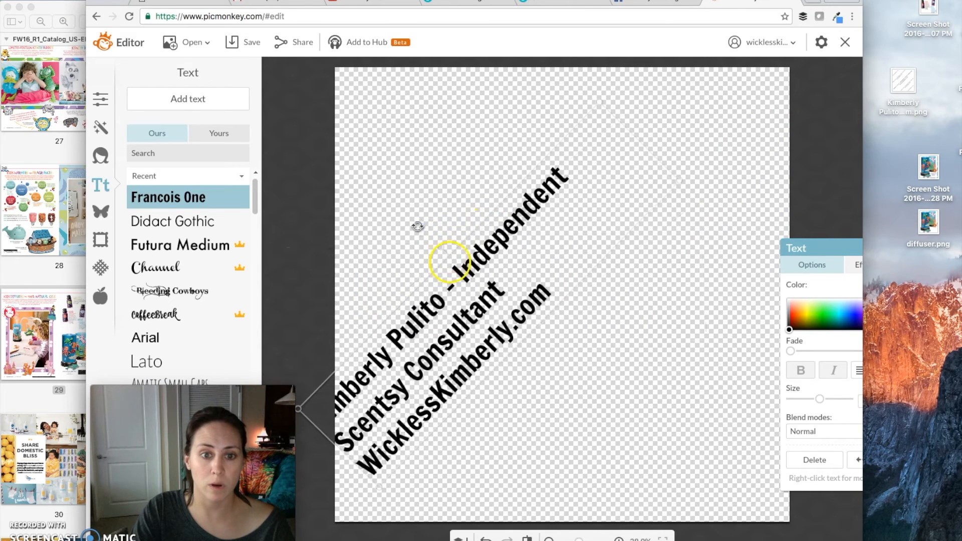
left_click_drag(453, 247, 557, 255)
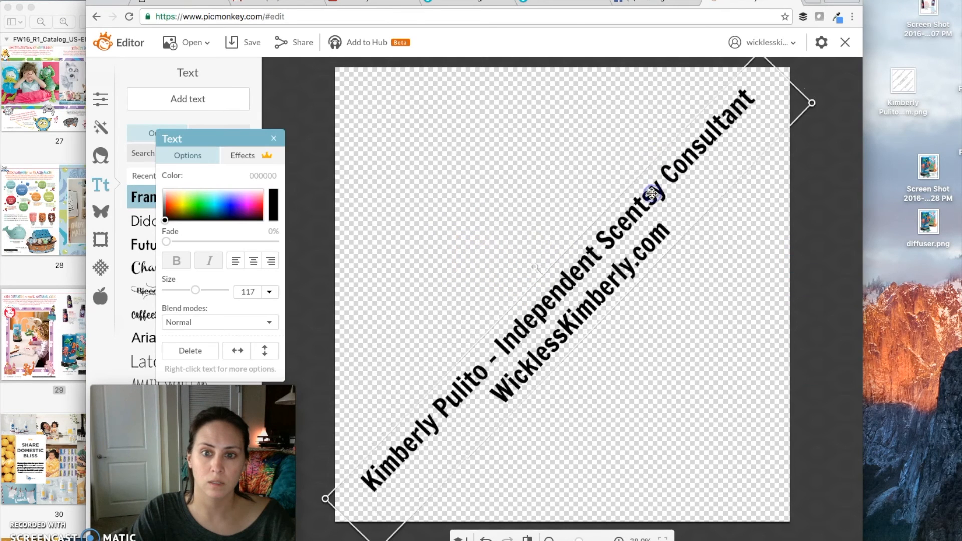
Copy the diagonal watermark text and paste a duplicate onto the canvas
left_click(681, 163)
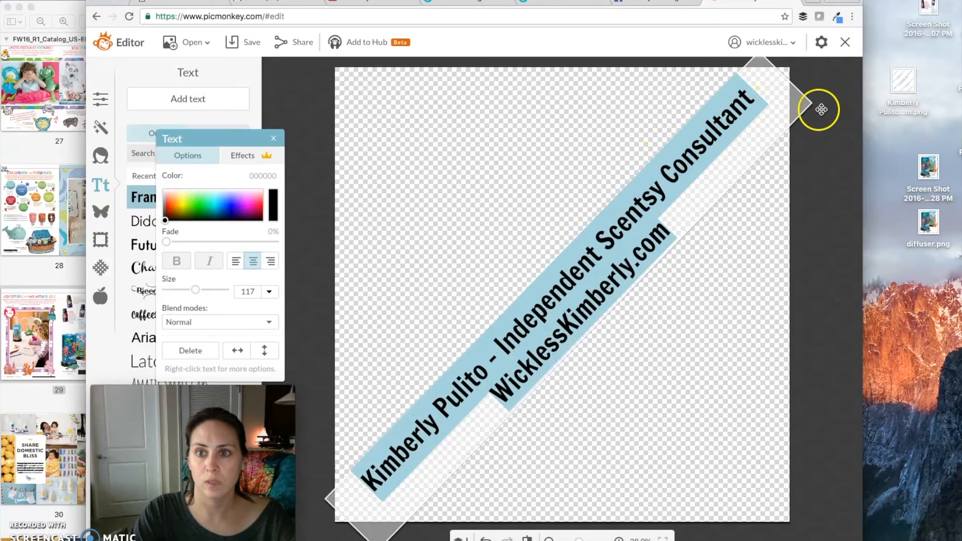
left_click(802, 112)
left_click(804, 114)
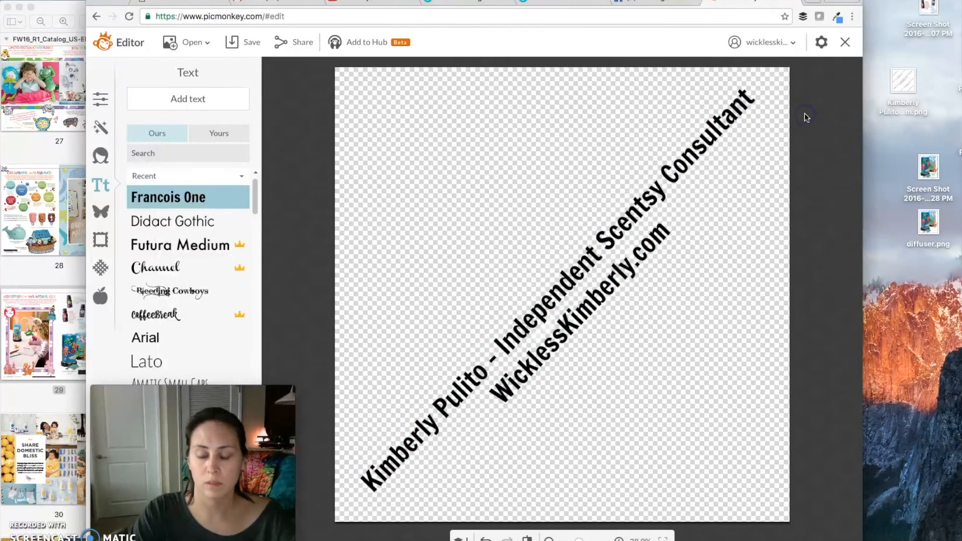
left_click(713, 131)
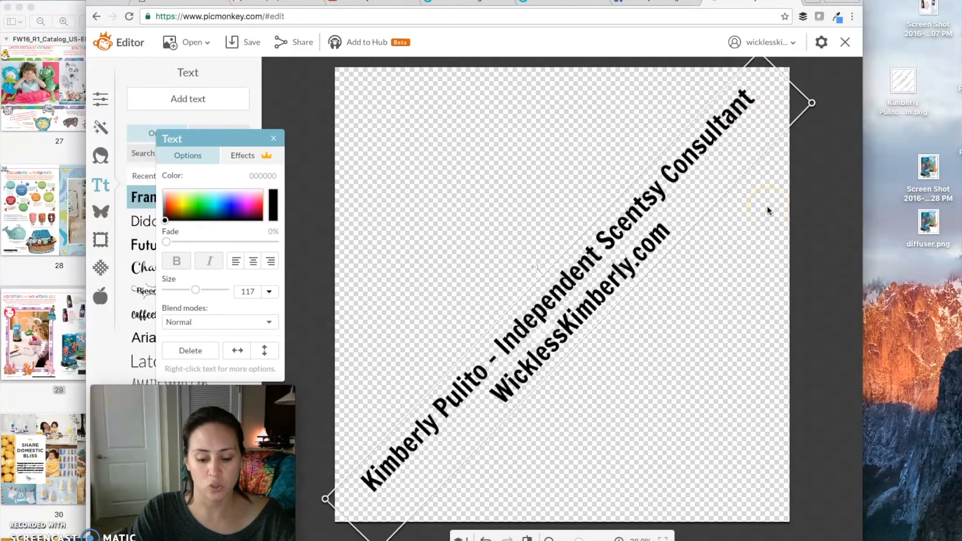
left_click(553, 173)
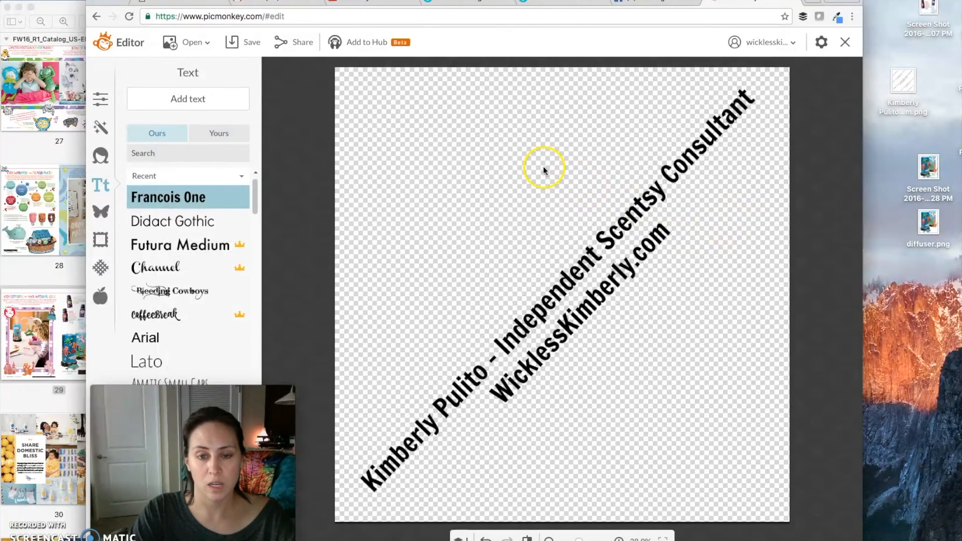
left_click(543, 170)
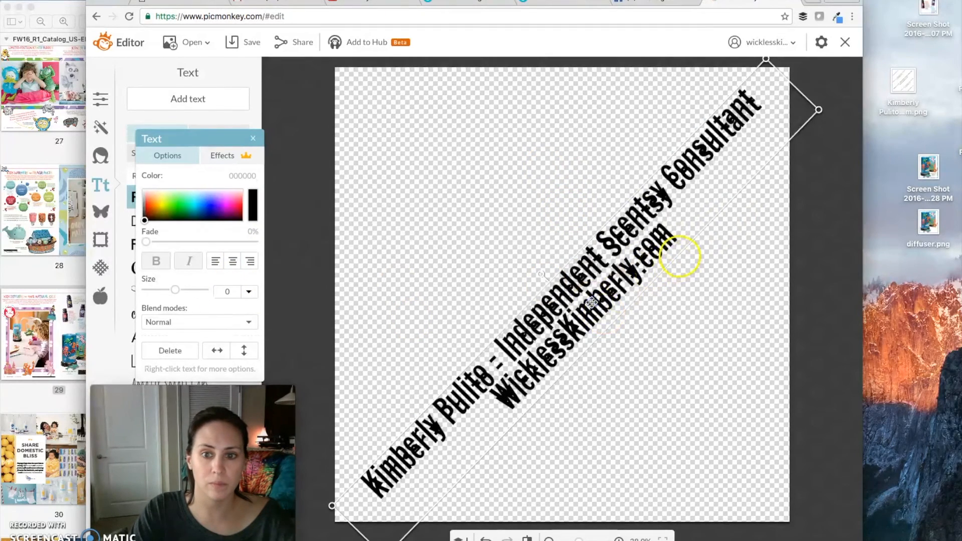
Set the font size of the duplicated watermark text to 60
double_click(676, 250)
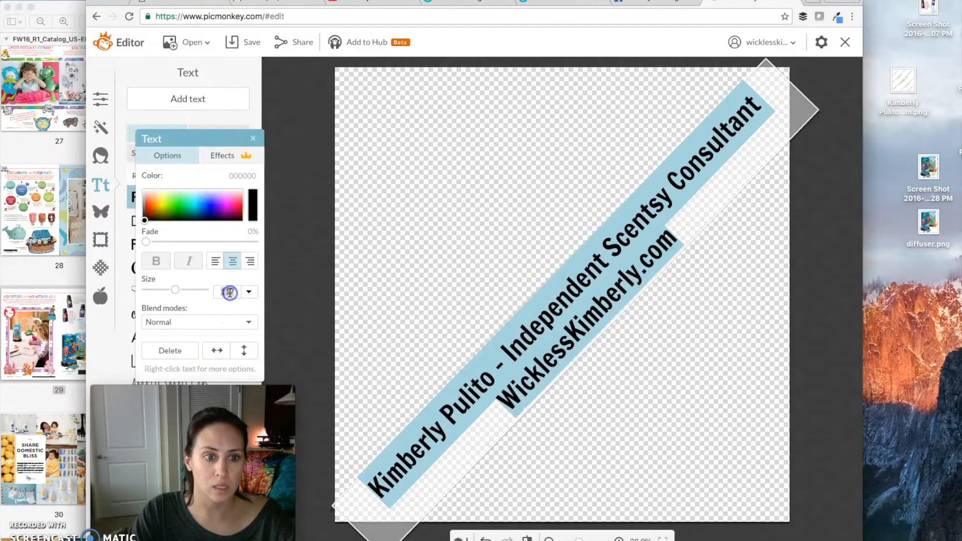
type("60")
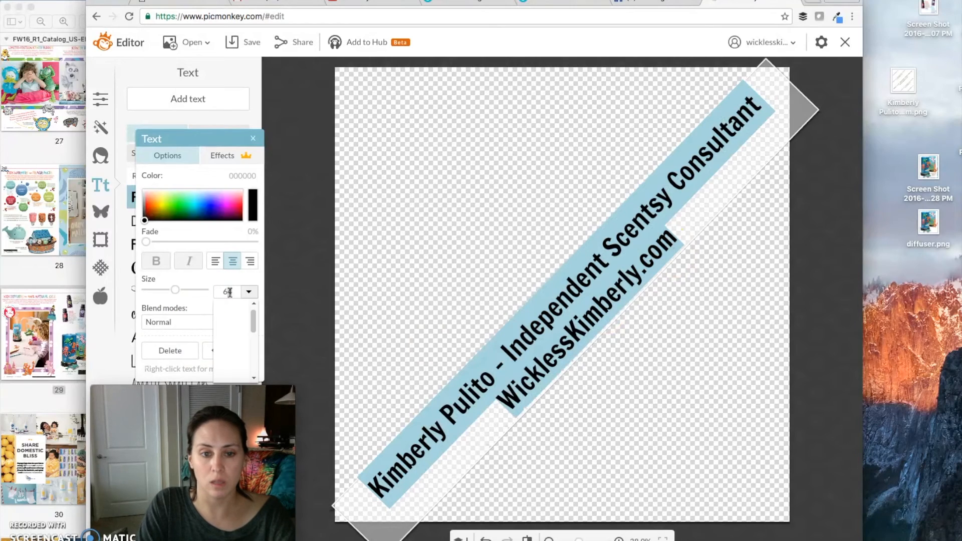
key("Return")
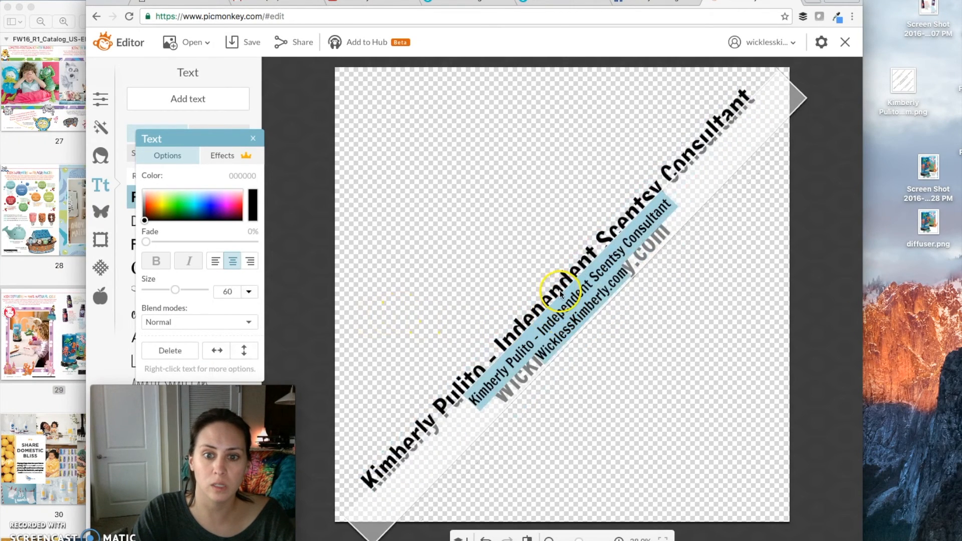
Place the size-60 watermark text in the canvas's upper-left area and a second copy in its lower-right area, parallel to the large text
left_click(670, 214)
left_click_drag(670, 214, 562, 123)
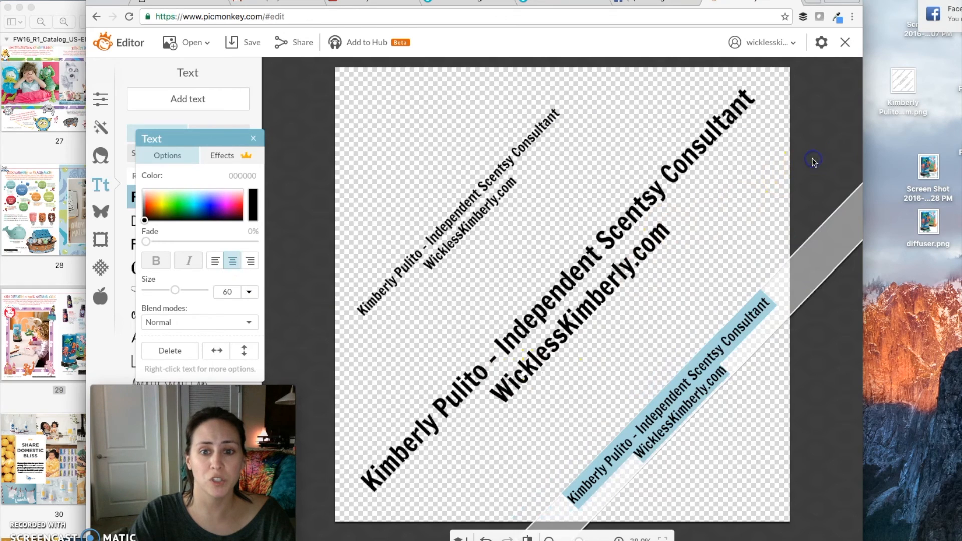
left_click(789, 161)
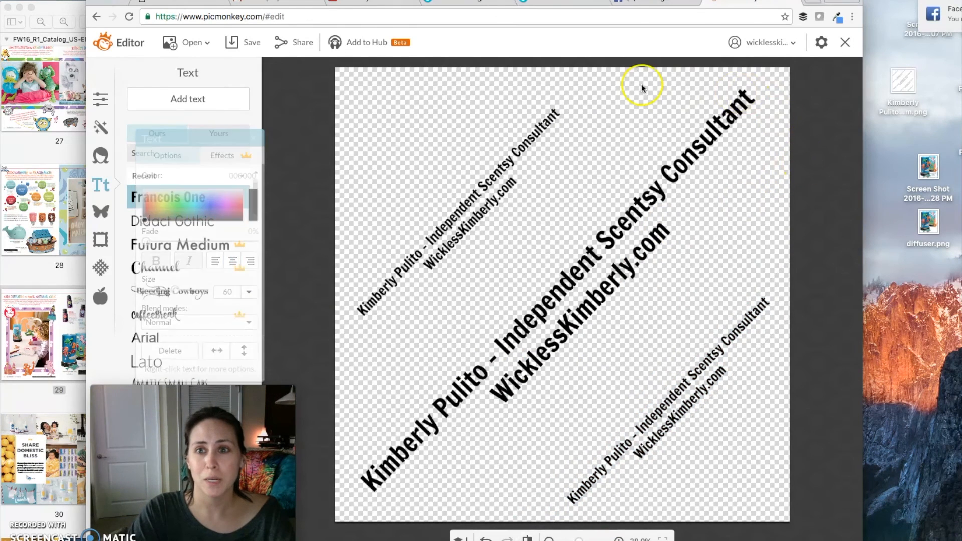
Save the watermark to the Desktop as a 2000 × 2000 px PNG image named wm
left_click(246, 42)
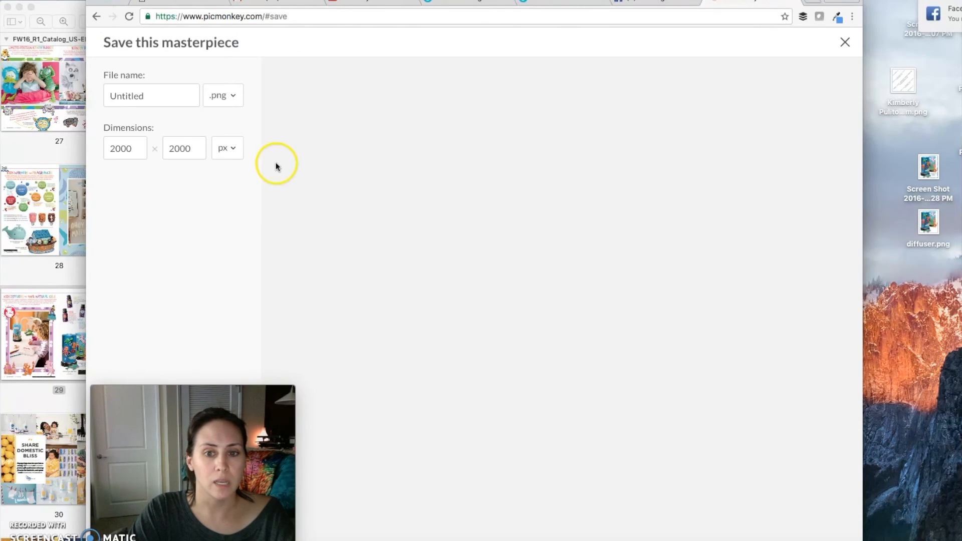
left_click_drag(226, 402, 445, 395)
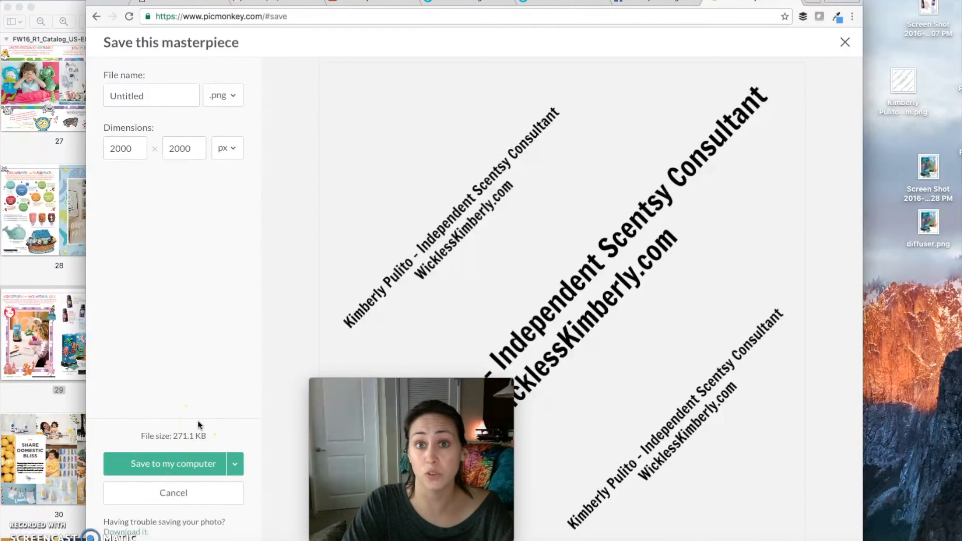
left_click(181, 459)
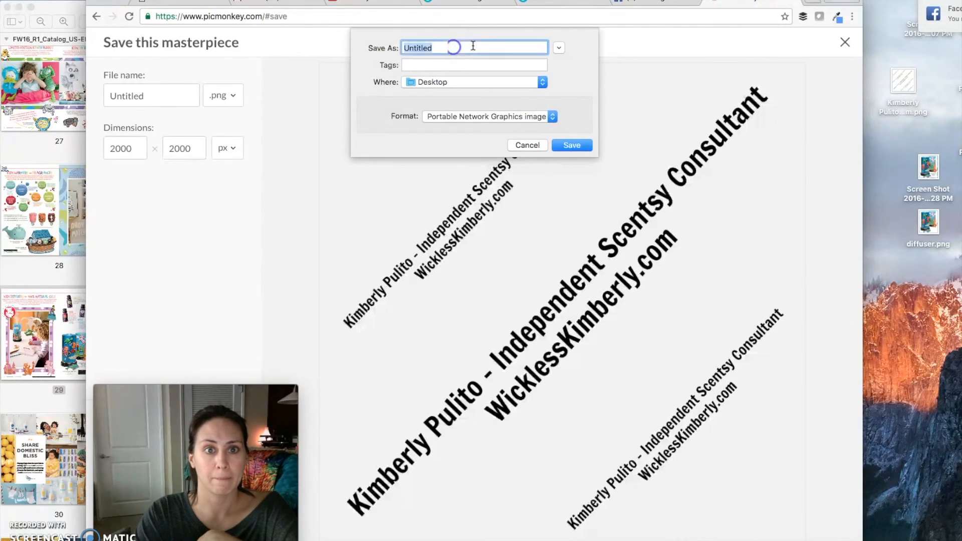
type("wm")
left_click(573, 145)
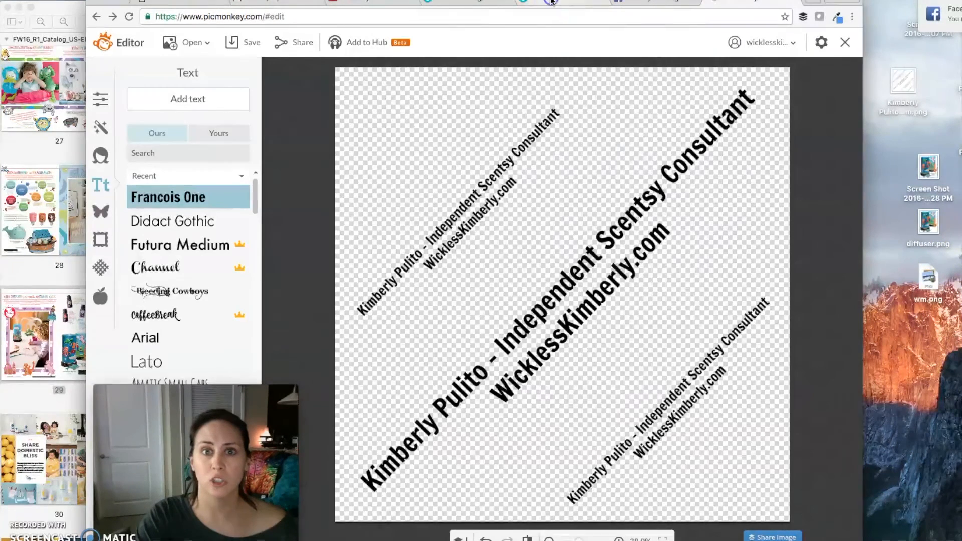
Switch to the Kid's Diffusers design in Canva, upload wm.png and place the watermark over the whole graphic
left_click(551, 1)
left_click(931, 280)
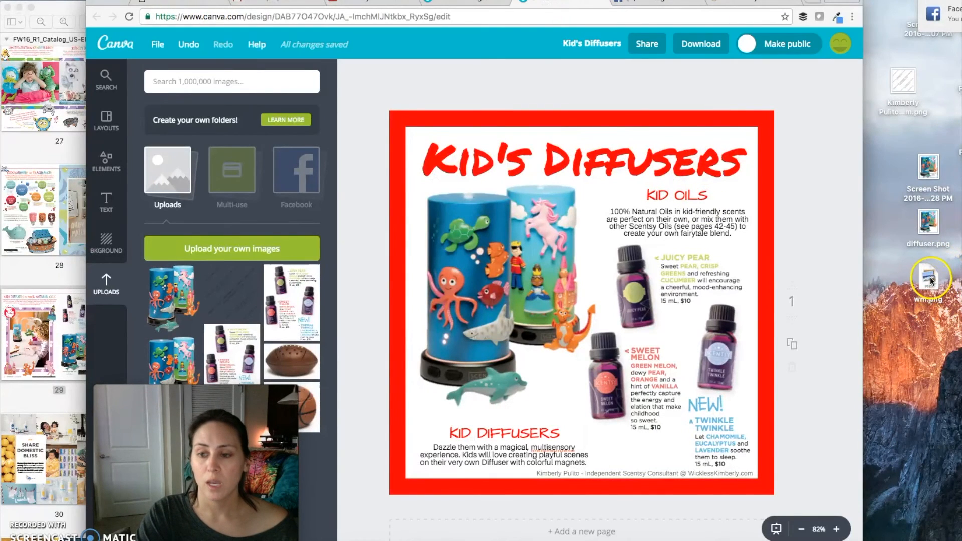
left_click_drag(931, 281, 333, 231)
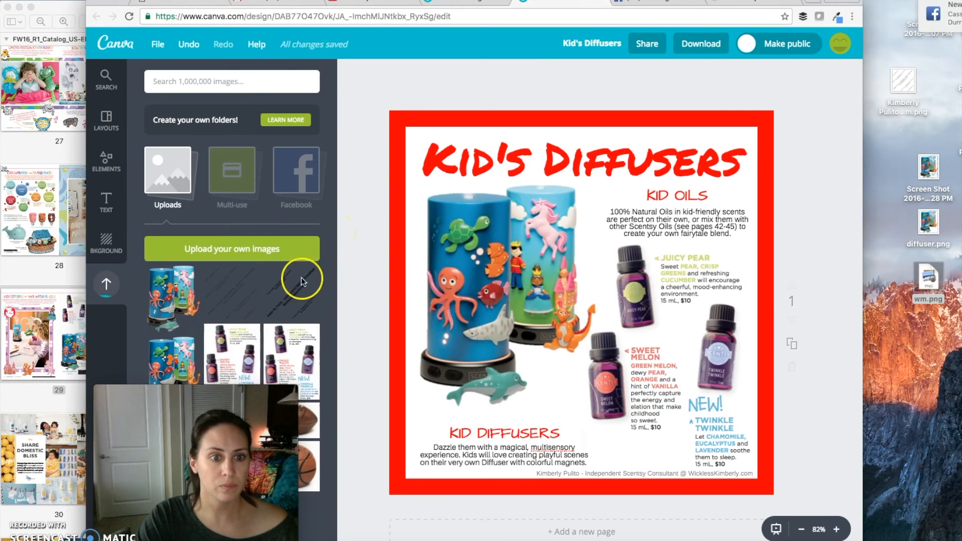
left_click_drag(292, 300, 571, 314)
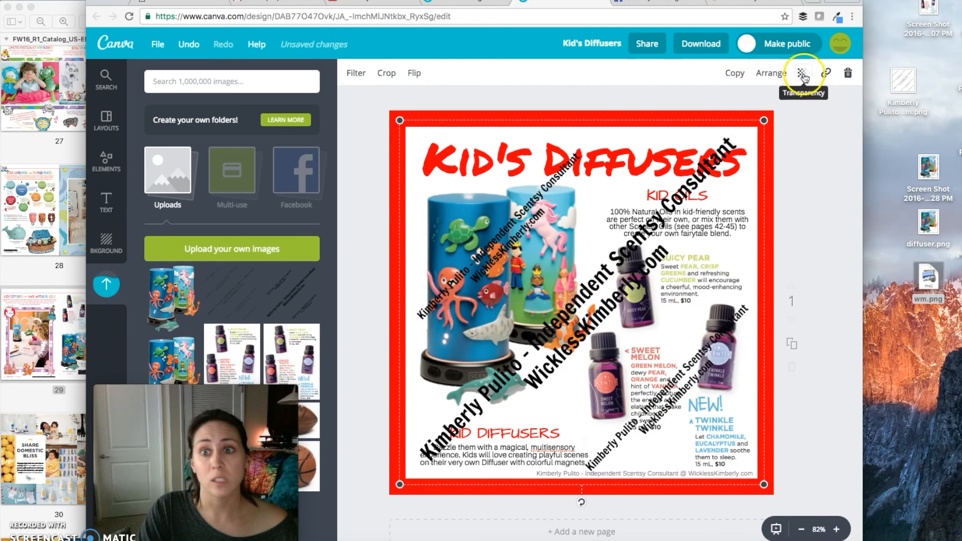
Set the watermark image's transparency to 21 and deselect it
left_click(803, 75)
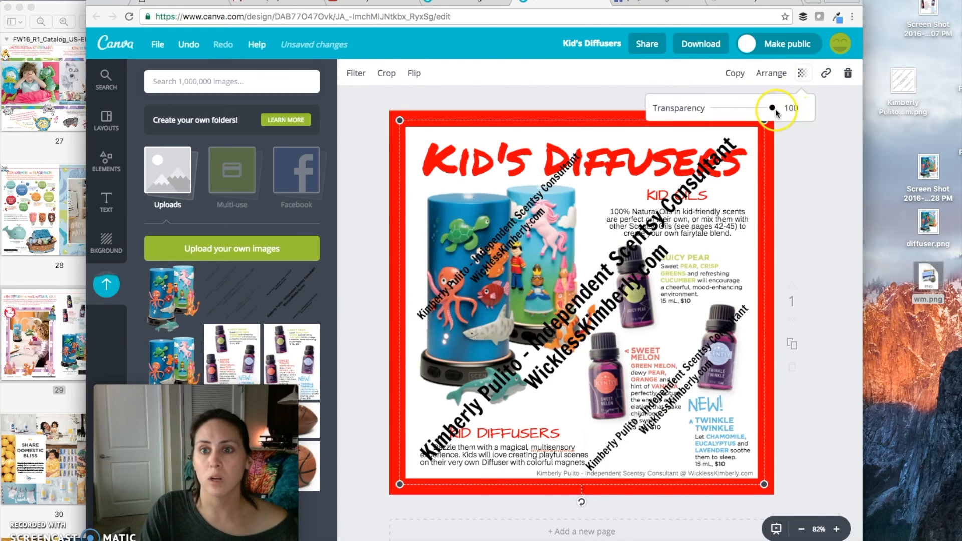
left_click_drag(767, 109, 727, 114)
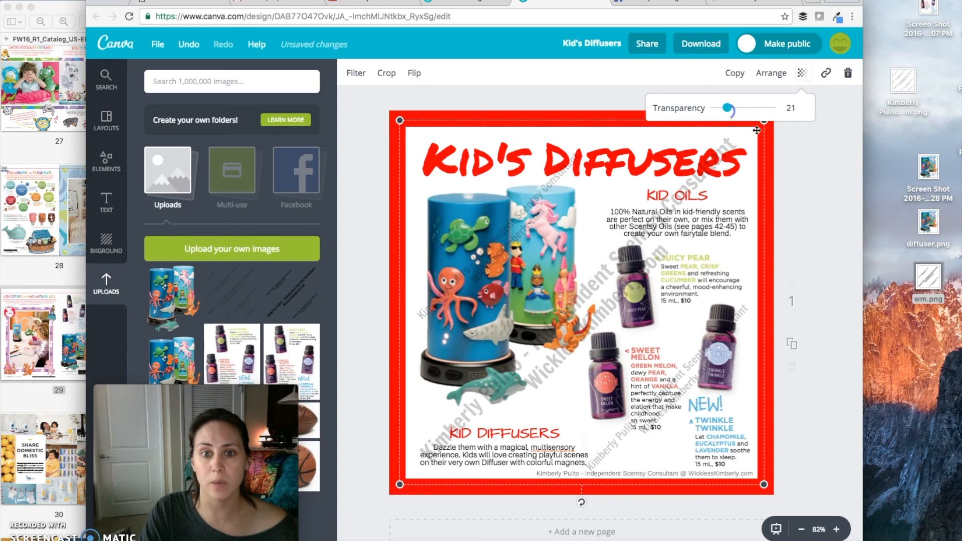
left_click(833, 168)
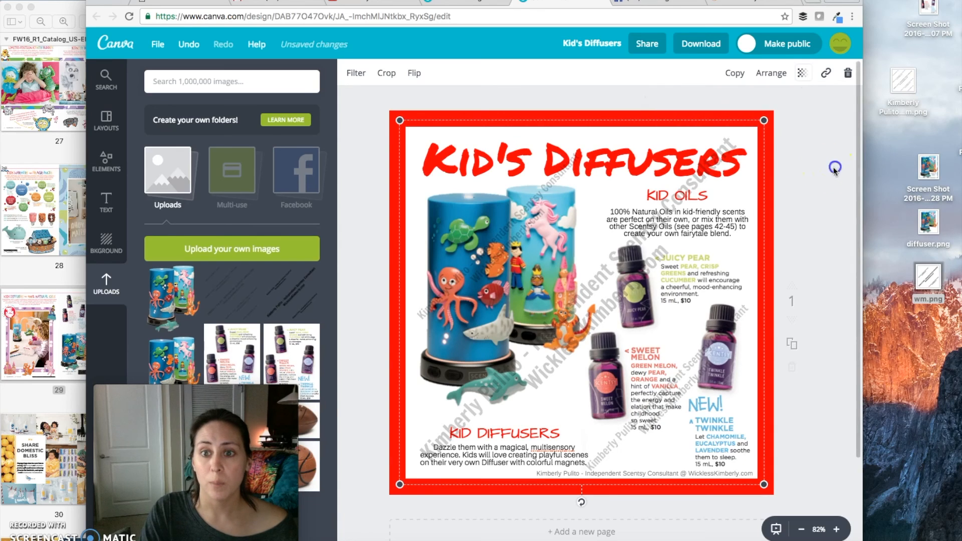
left_click(822, 191)
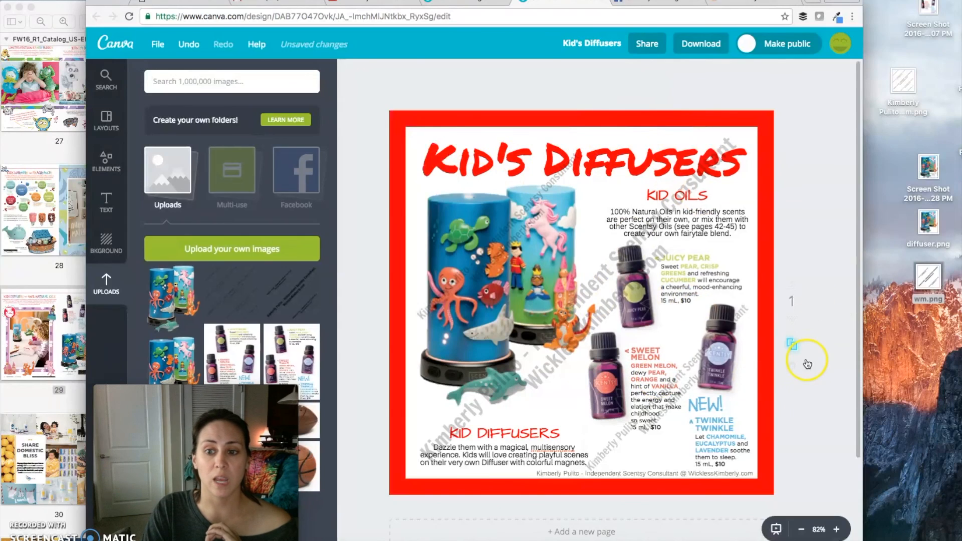
Duplicate the watermarked Kid's Diffusers page as a second page and look over both pages
scroll(822, 345, "down", 3)
scroll(822, 346, "down", 7)
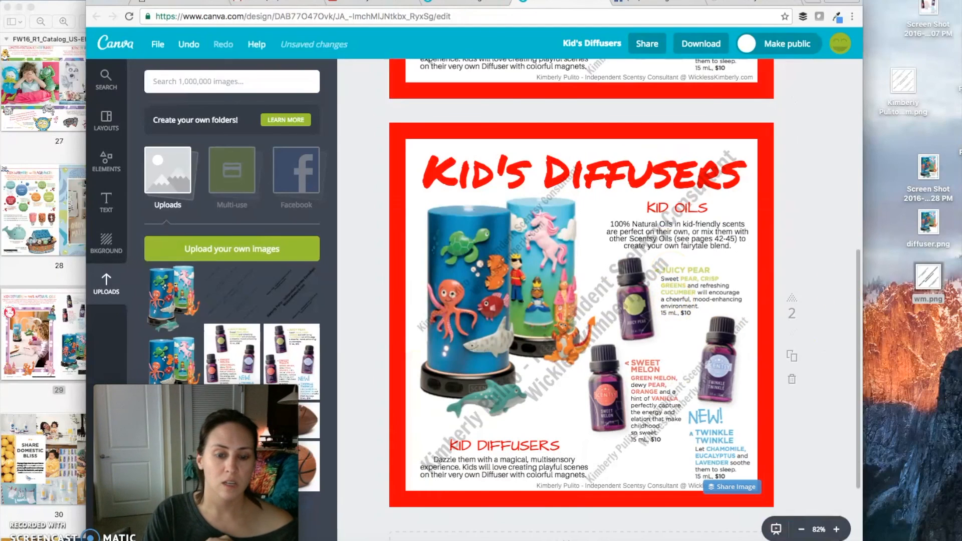
scroll(806, 197, "down", 4)
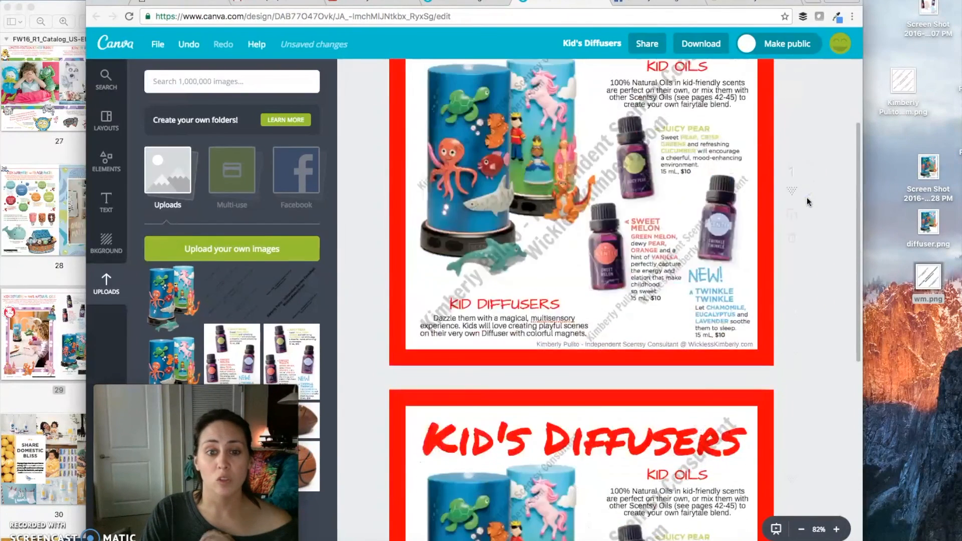
scroll(806, 197, "up", 4)
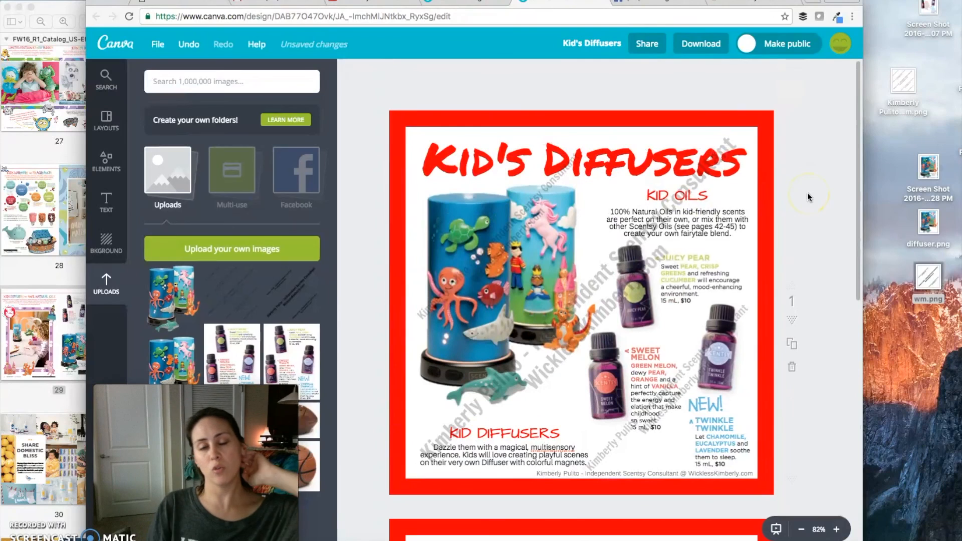